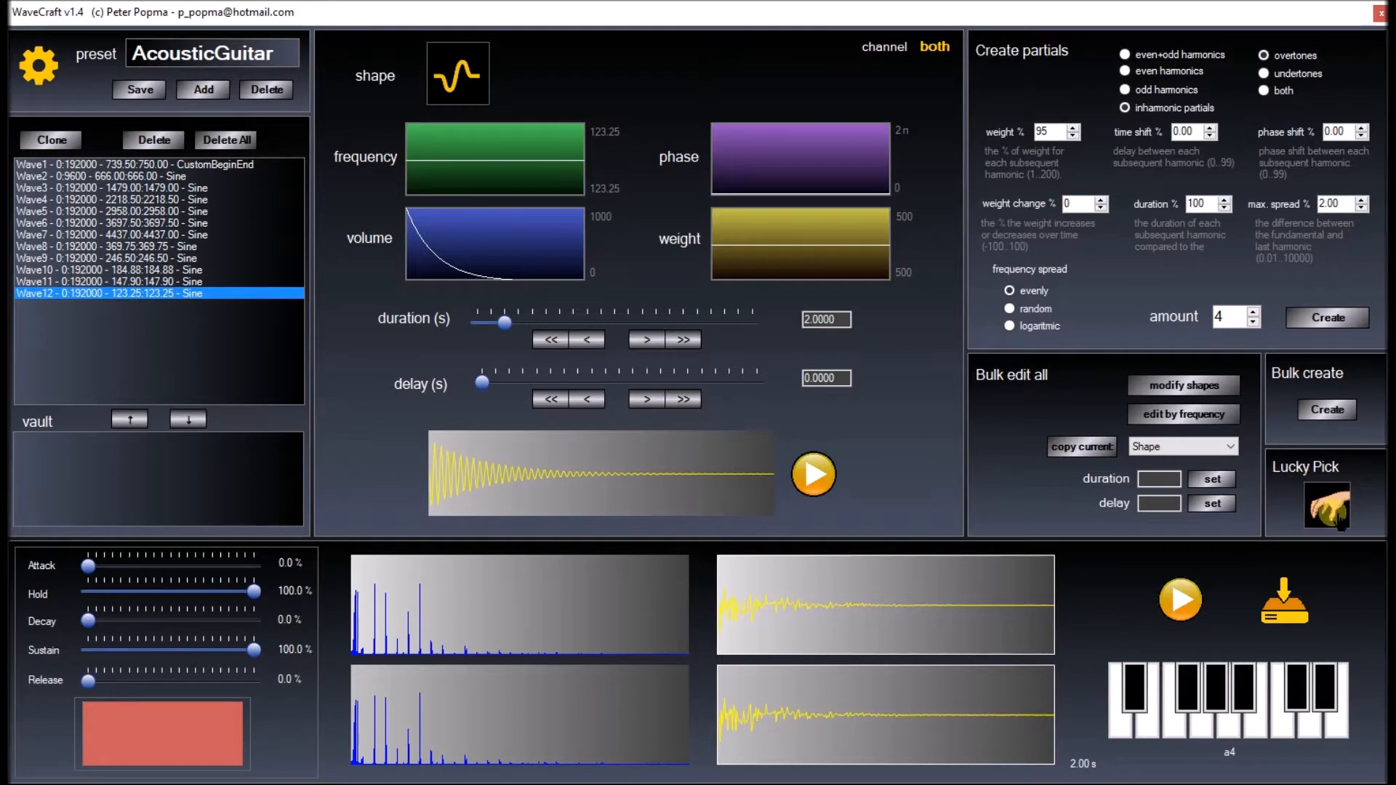
# Generate a random sound with Lucky Pick and audition it on several piano notes.
pyautogui.click(1332, 512)
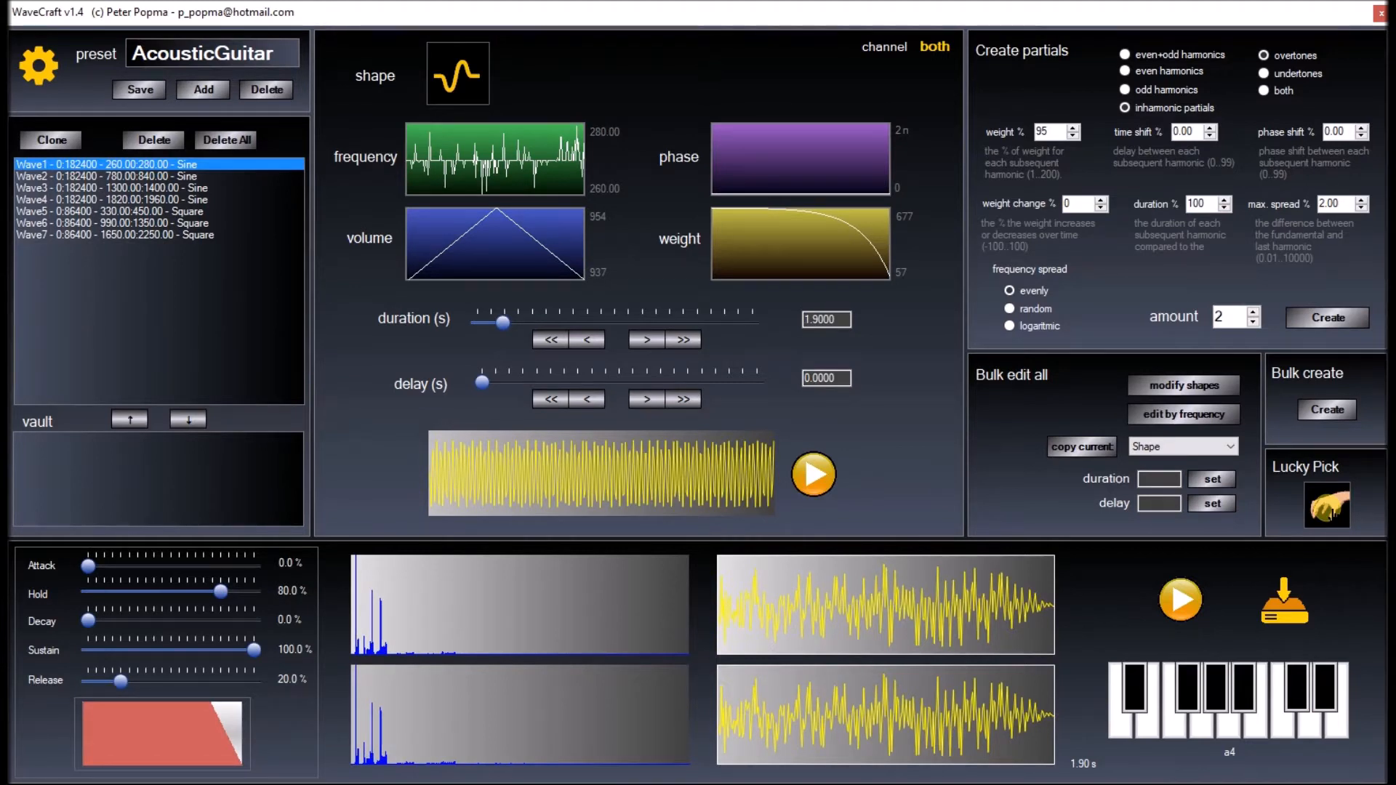
pyautogui.click(1189, 696)
pyautogui.click(1169, 702)
pyautogui.click(1202, 692)
# Export the generated sound as the wave file test2 in the demo folder.
pyautogui.click(1286, 603)
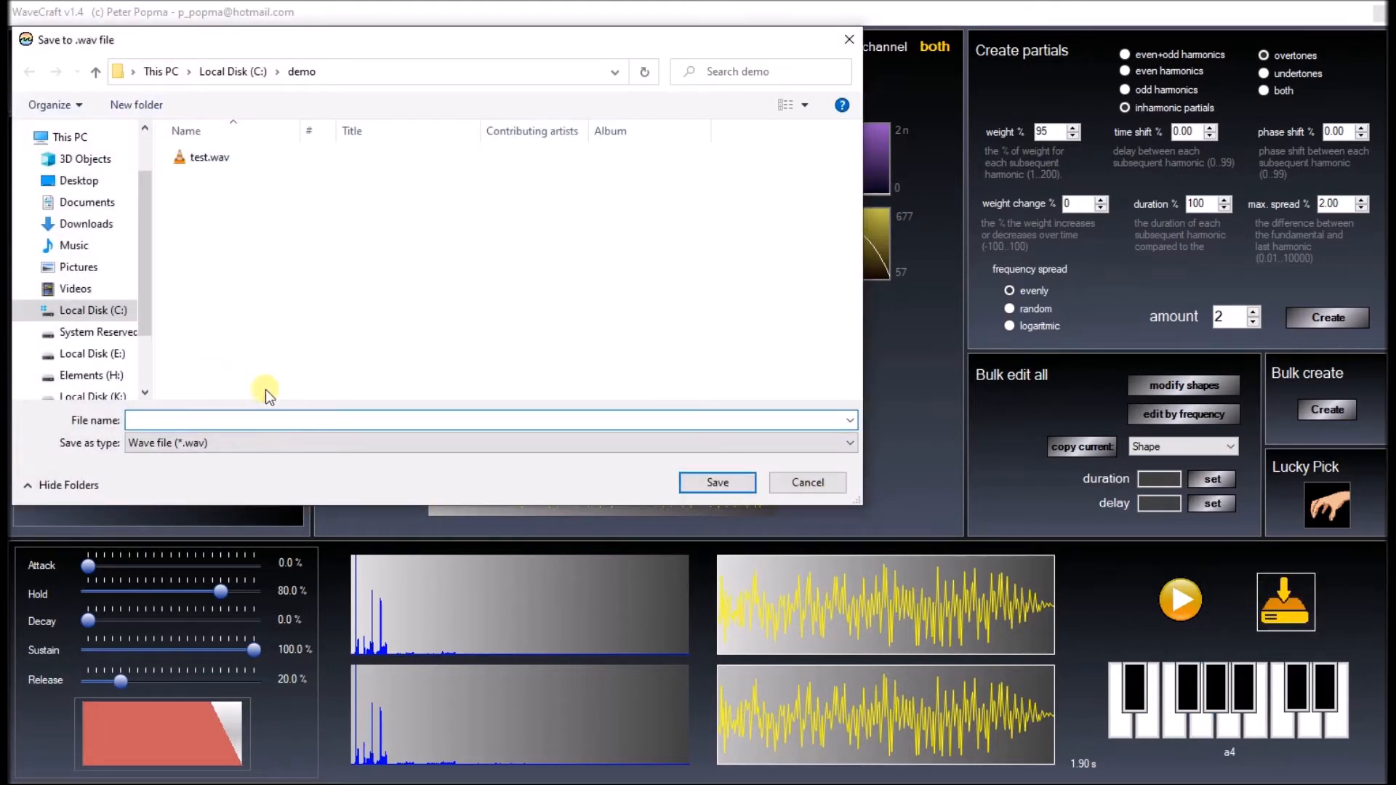
pyautogui.write('test2')
pyautogui.click(699, 483)
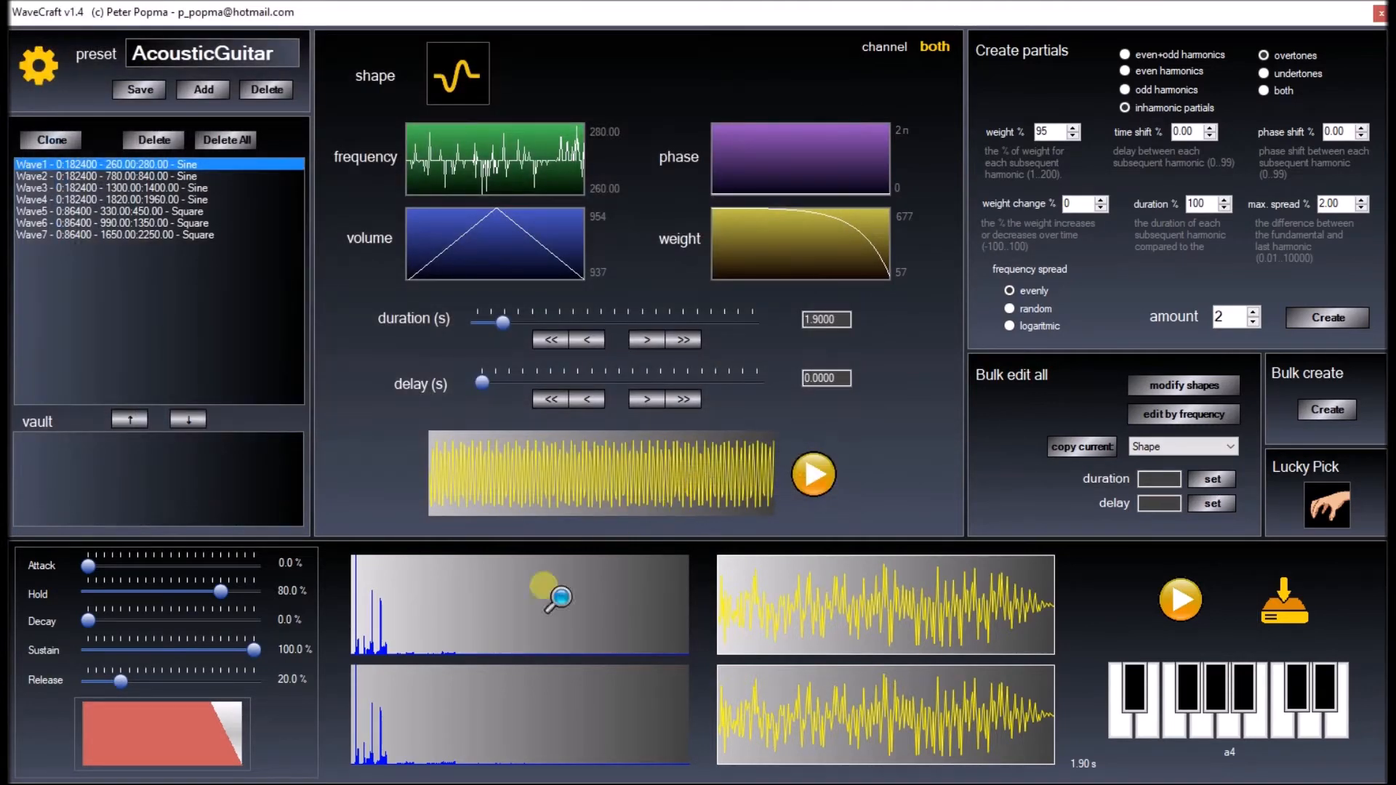
# Switch to File Explorer, play test2.wav from the demo folder, close the media player and return to WaveCraft.
pyautogui.click(386, 784)
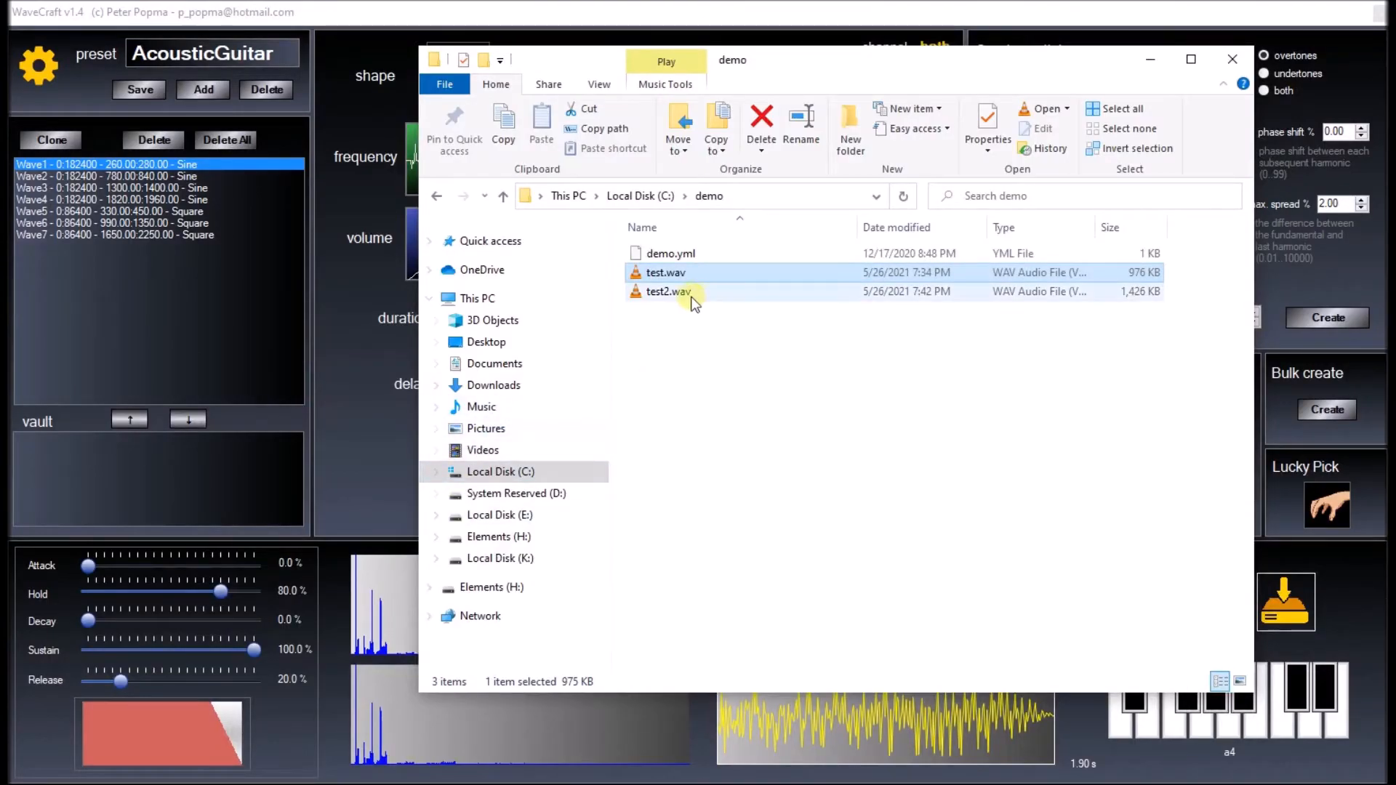
pyautogui.click(681, 295)
pyautogui.doubleClick(667, 292)
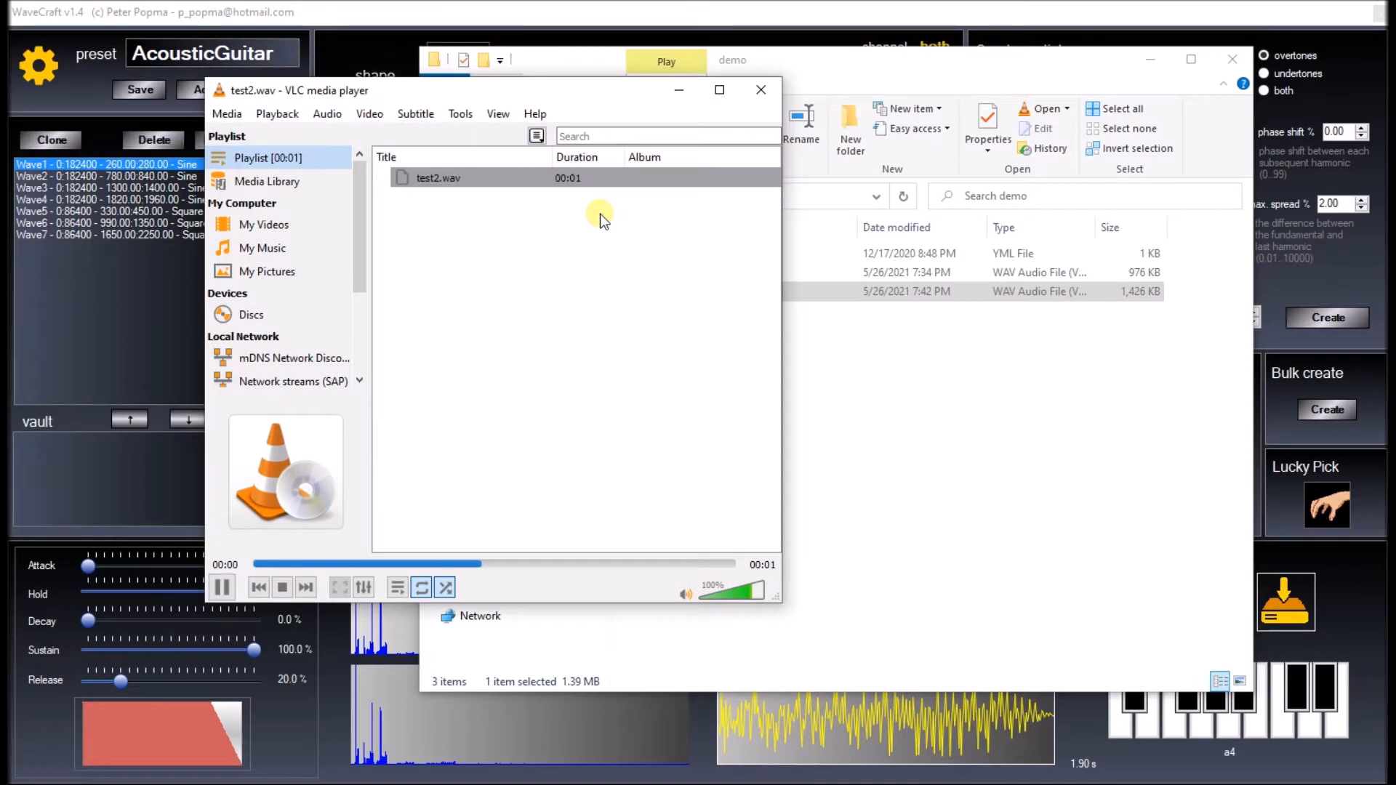
pyautogui.click(761, 90)
pyautogui.click(922, 17)
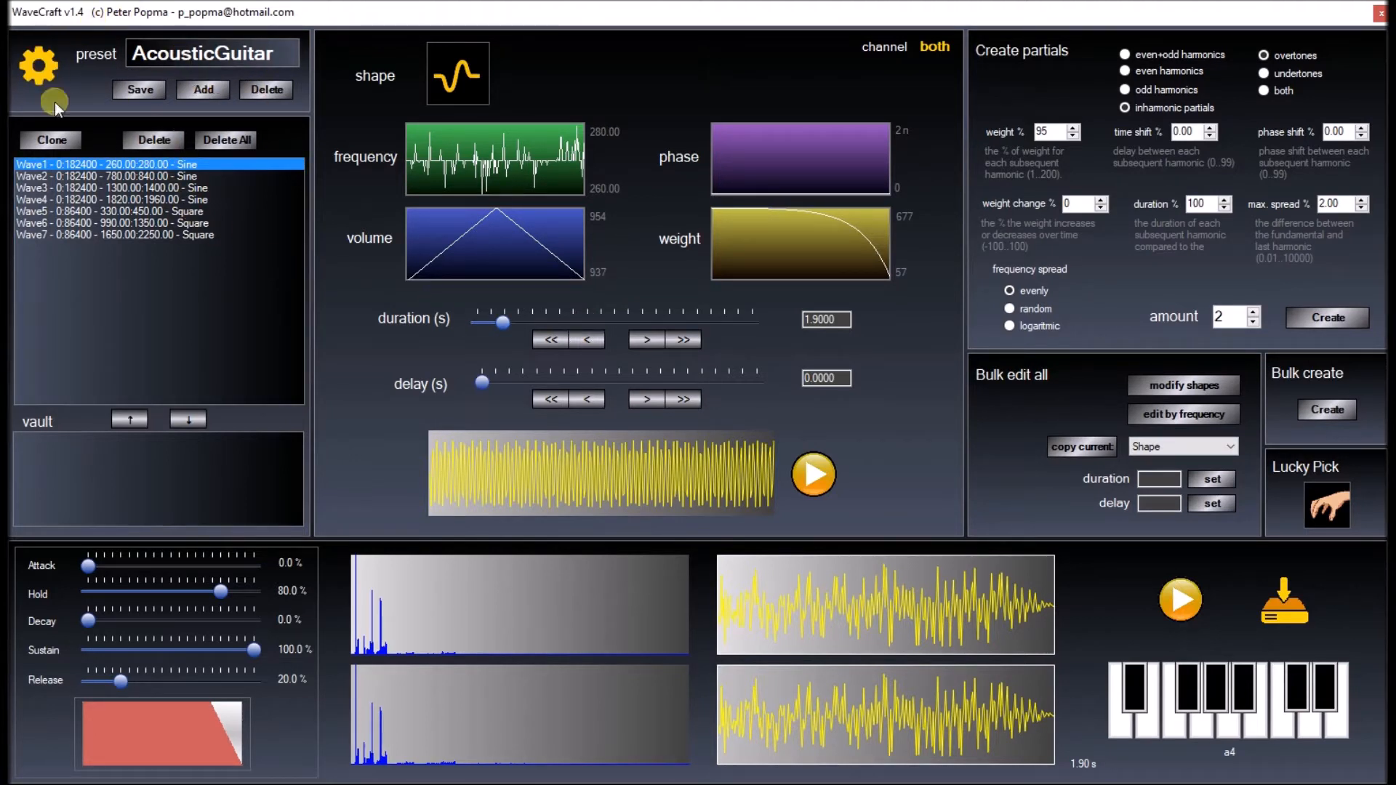
# Load the MetalStrike preset from the Effects category and audition it on a piano note.
pyautogui.click(198, 53)
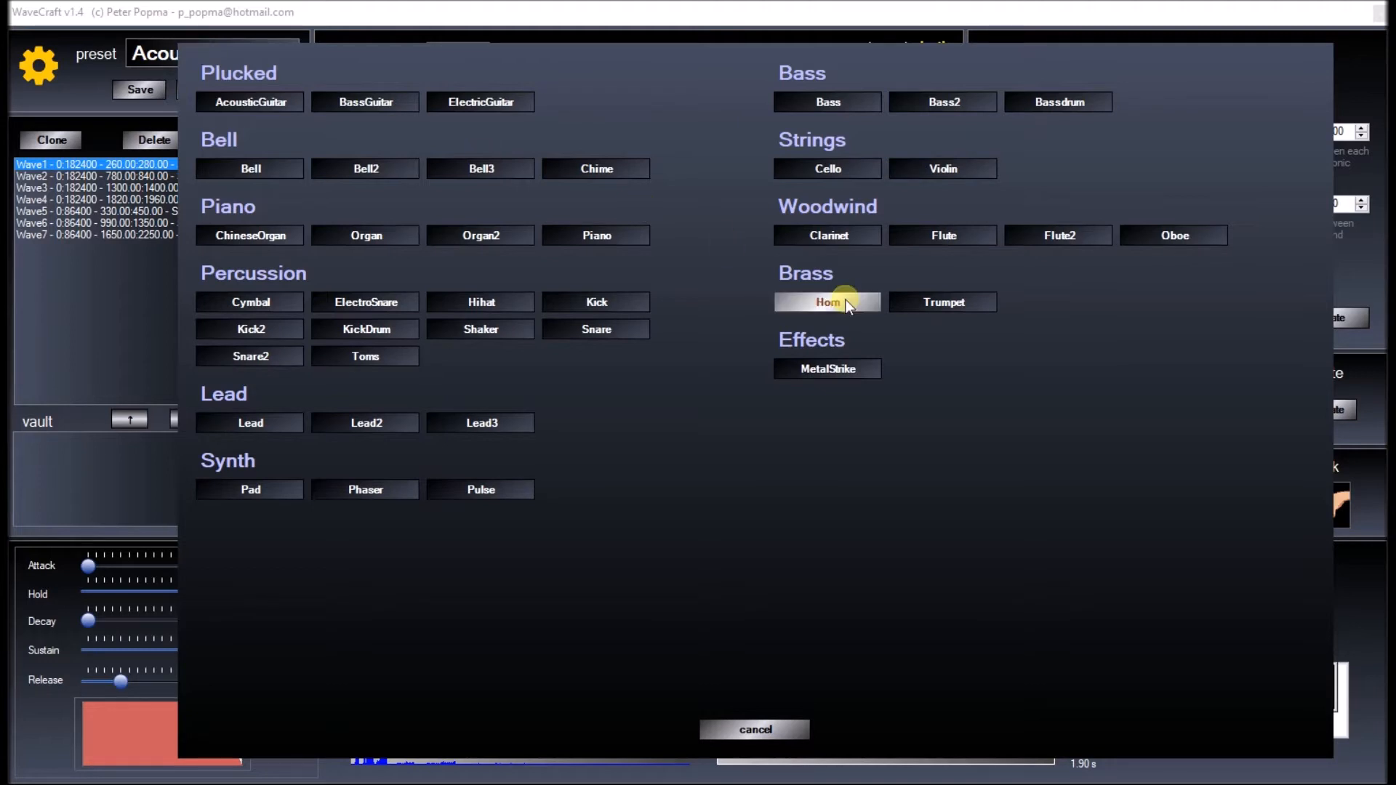
pyautogui.click(836, 371)
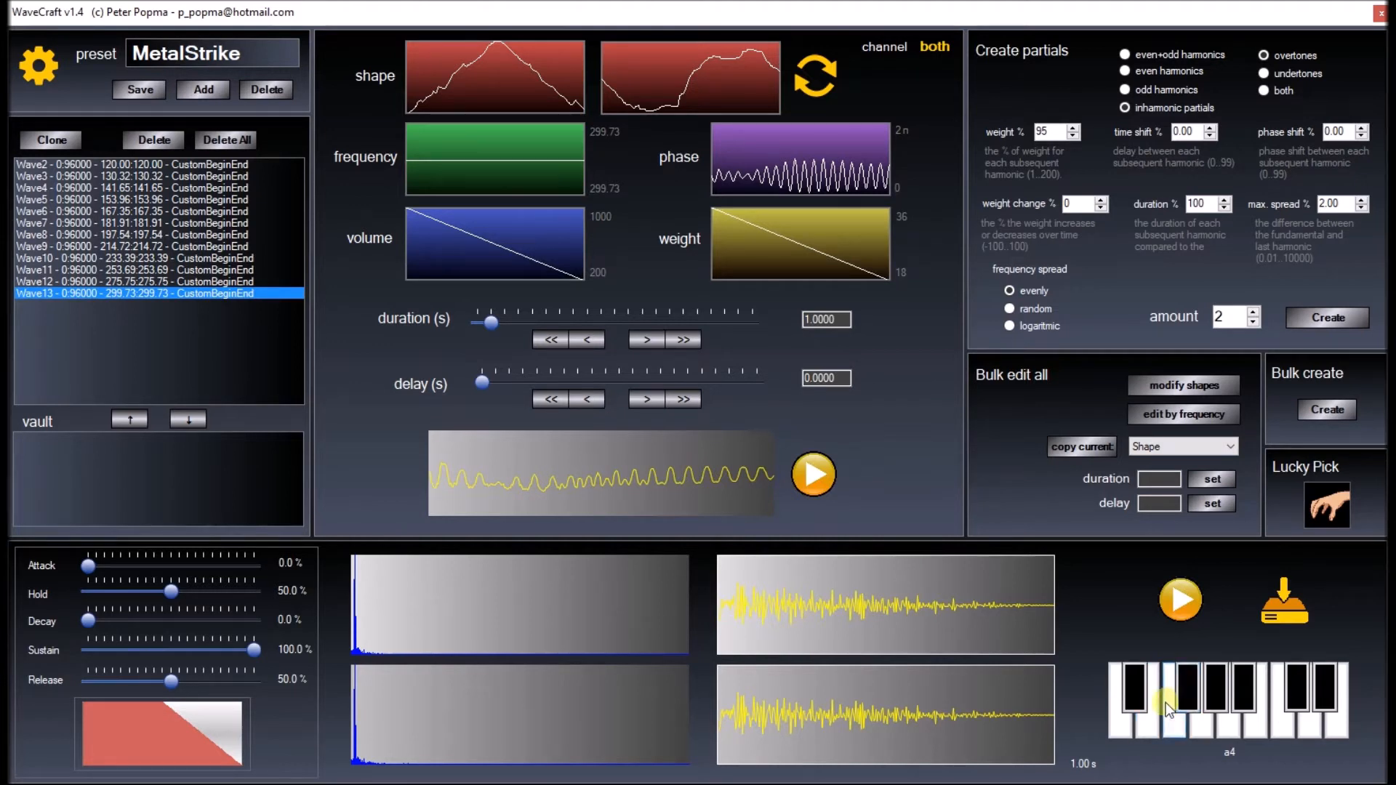
pyautogui.click(1181, 709)
# Load the Trumpet preset from the Brass category and audition it on a piano note.
pyautogui.click(183, 61)
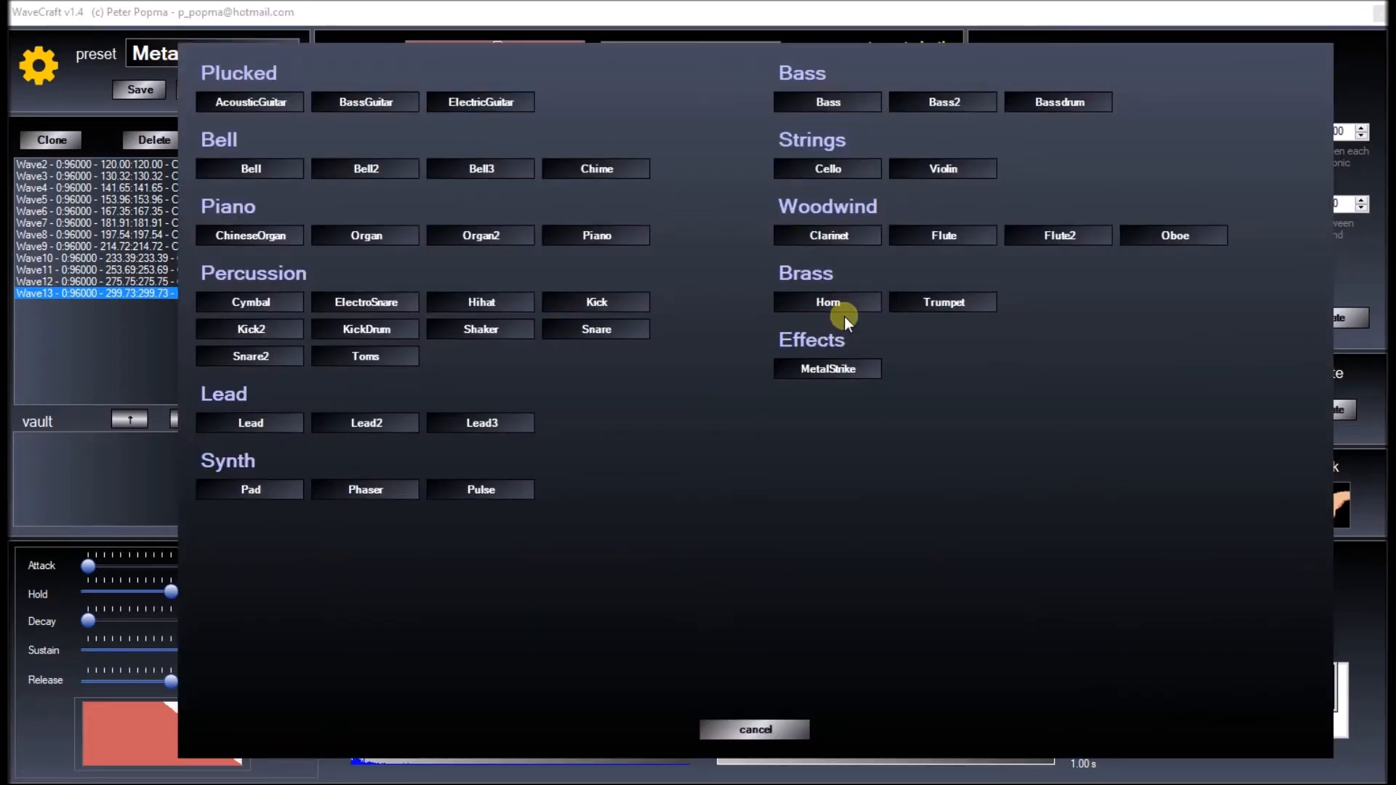
pyautogui.click(934, 298)
pyautogui.click(1164, 716)
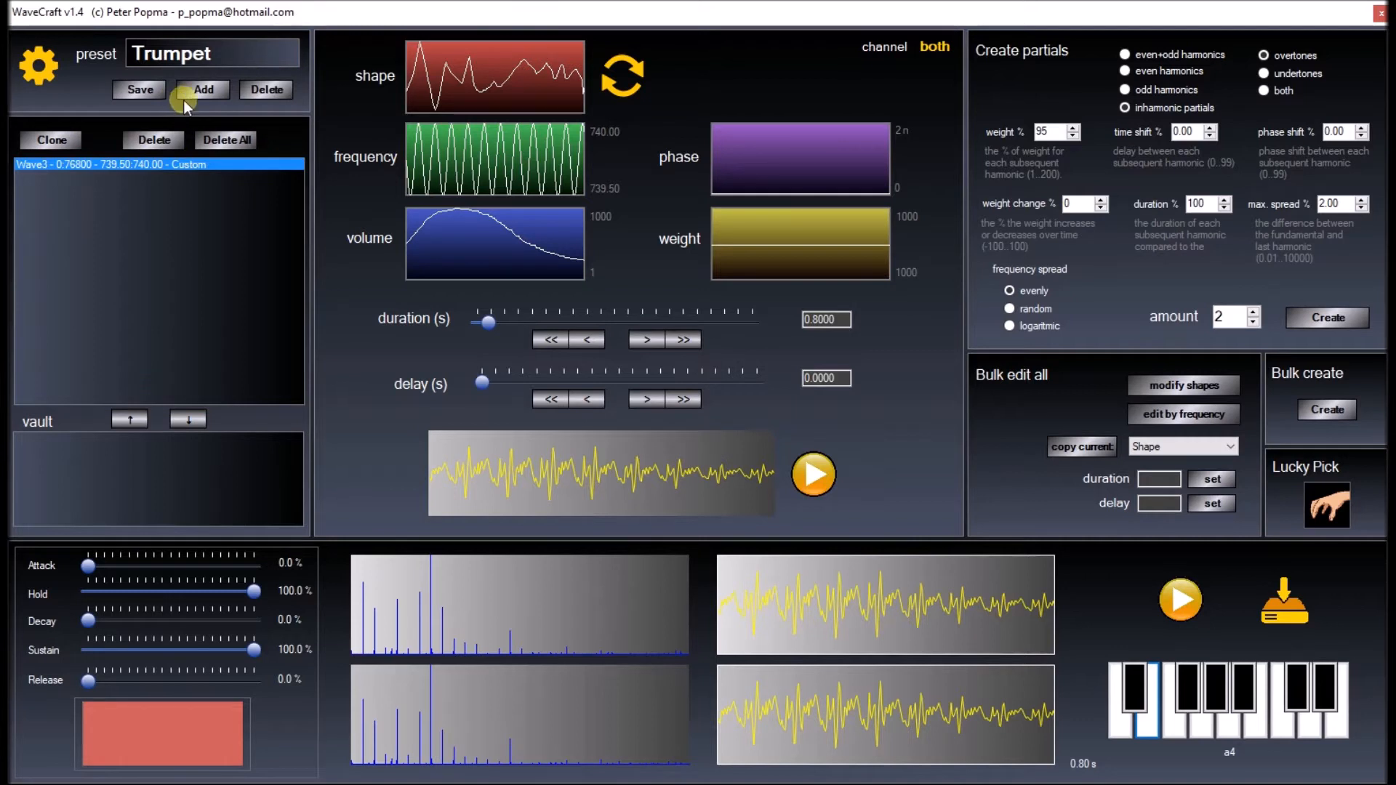
# Add the current sound as a new preset named "example" without choosing a category, and check it in the preset list.
pyautogui.click(202, 92)
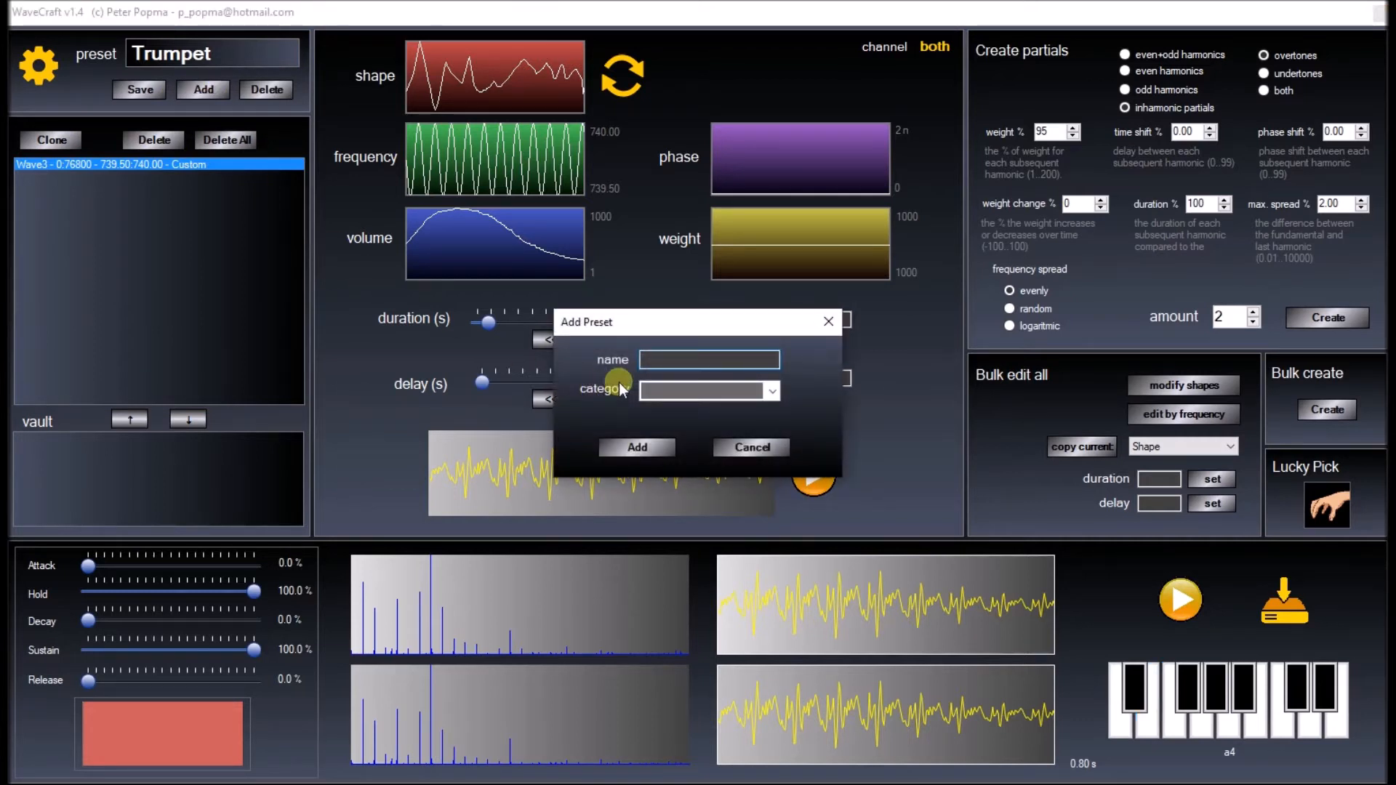
pyautogui.write('example')
pyautogui.click(638, 448)
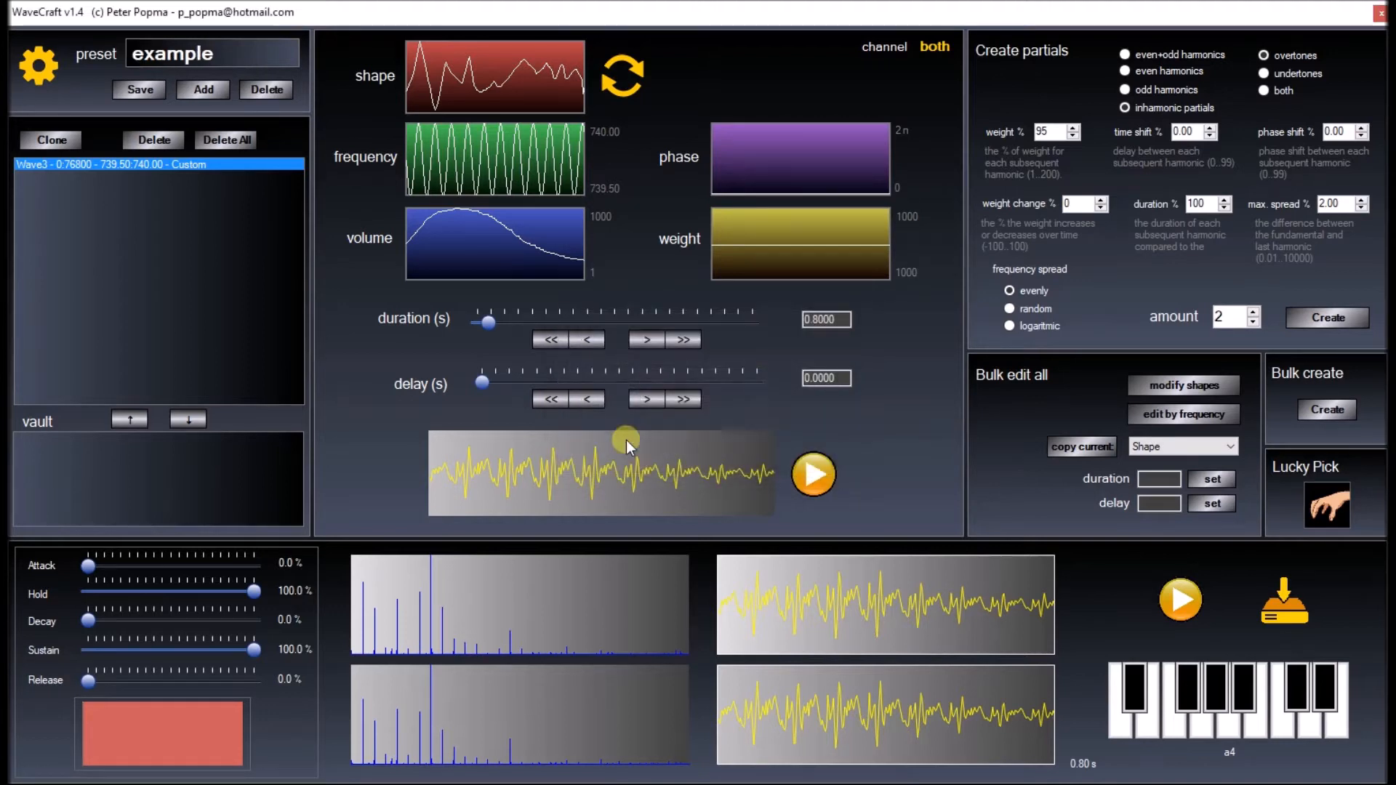
pyautogui.click(183, 58)
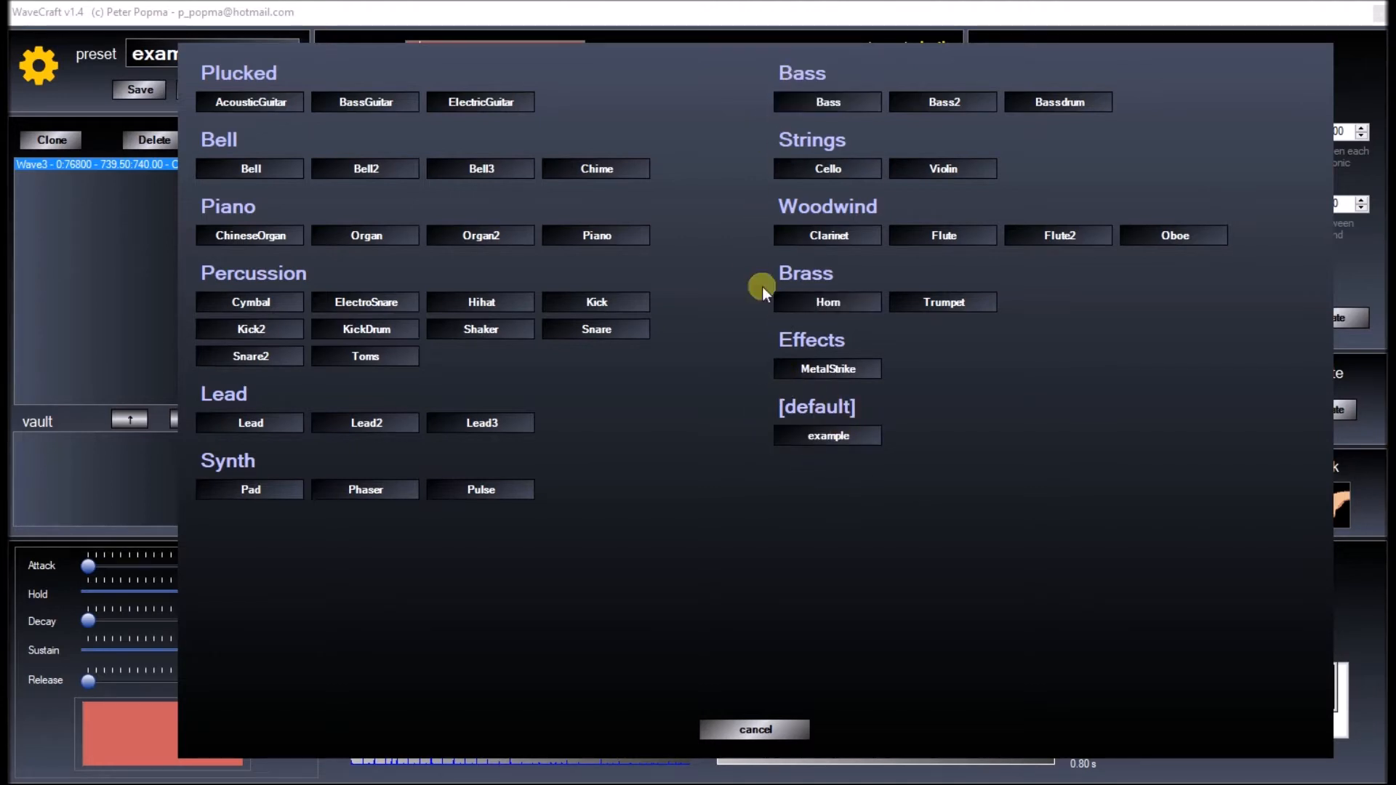
pyautogui.click(749, 735)
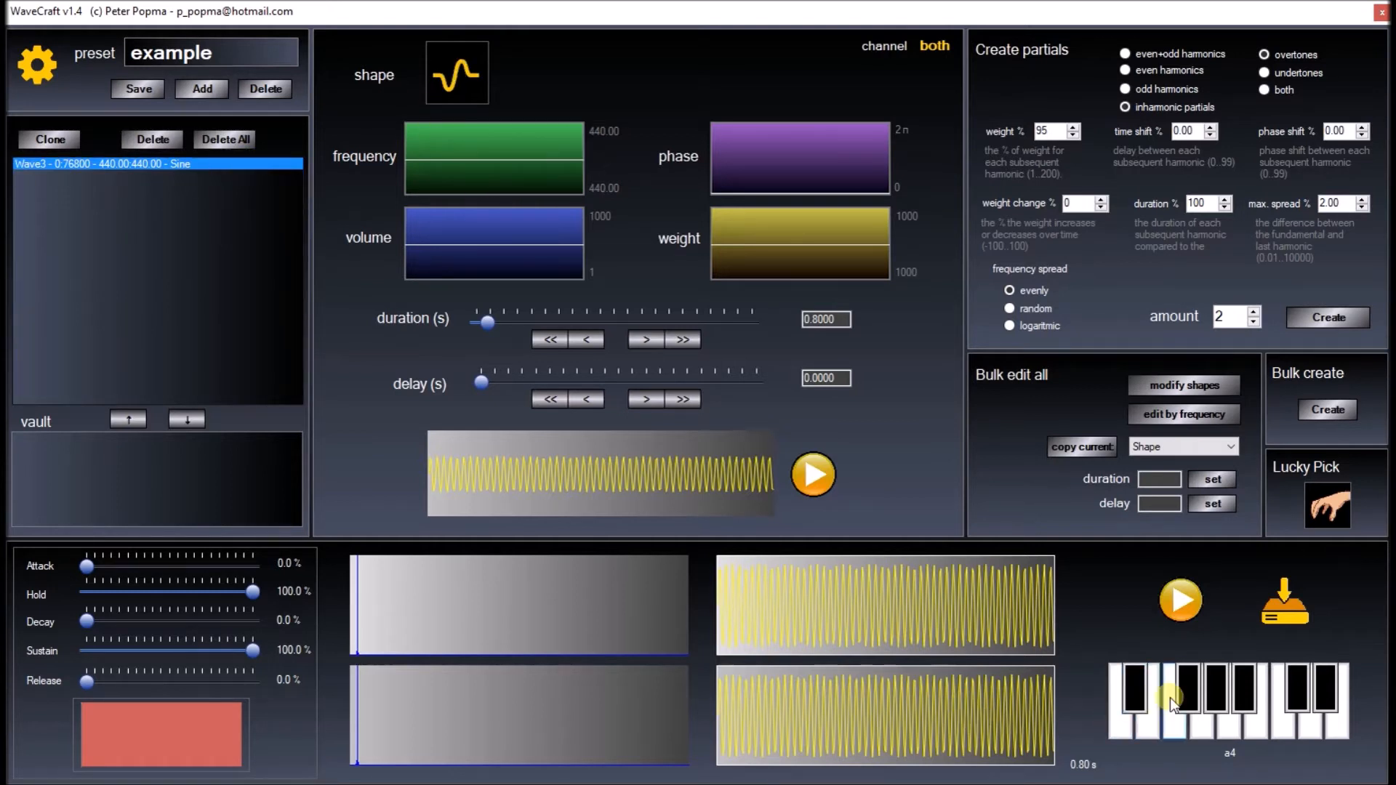
# Audition the sine wave, then set frequency 2 to 470 and apply a linearly rising frequency curve.
pyautogui.click(1199, 726)
pyautogui.click(485, 144)
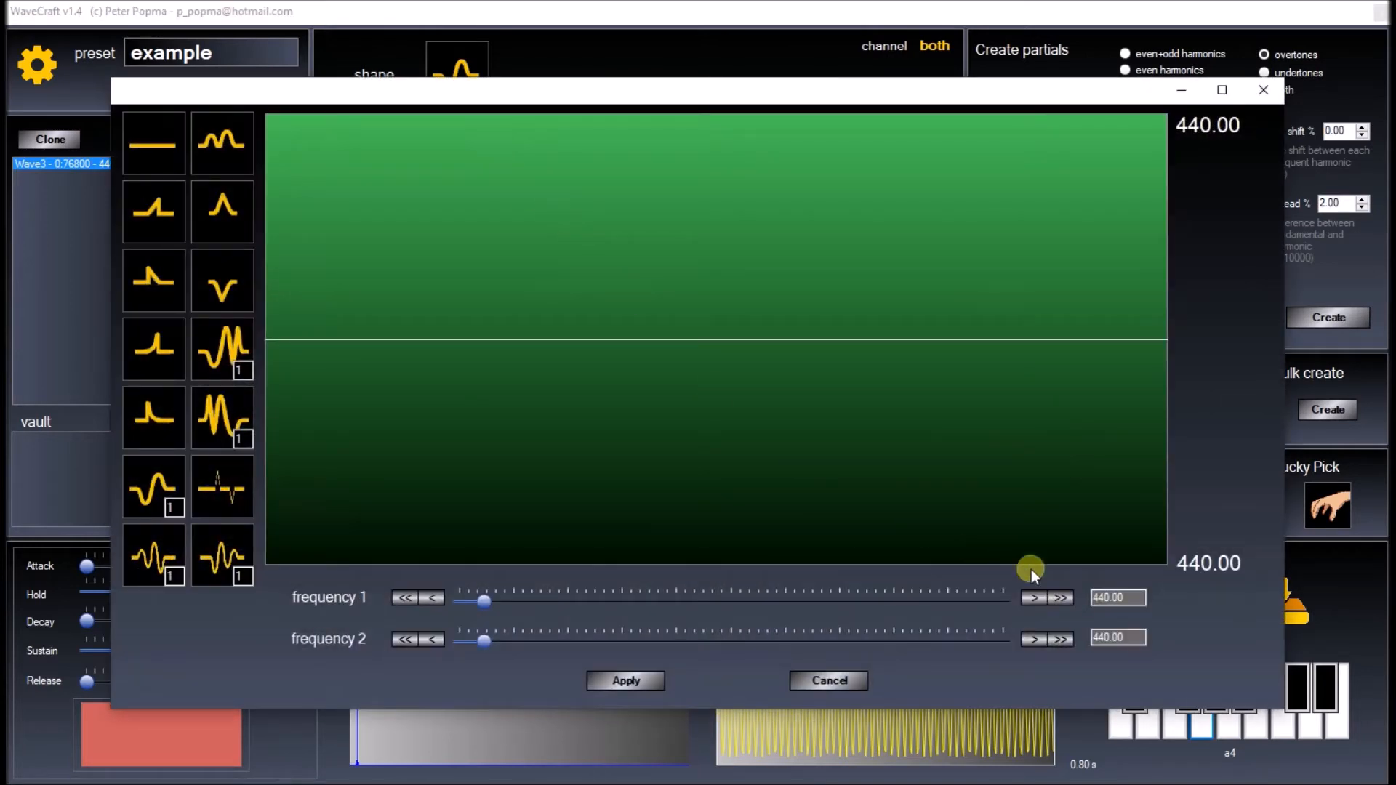
pyautogui.click(1102, 638)
pyautogui.write('470')
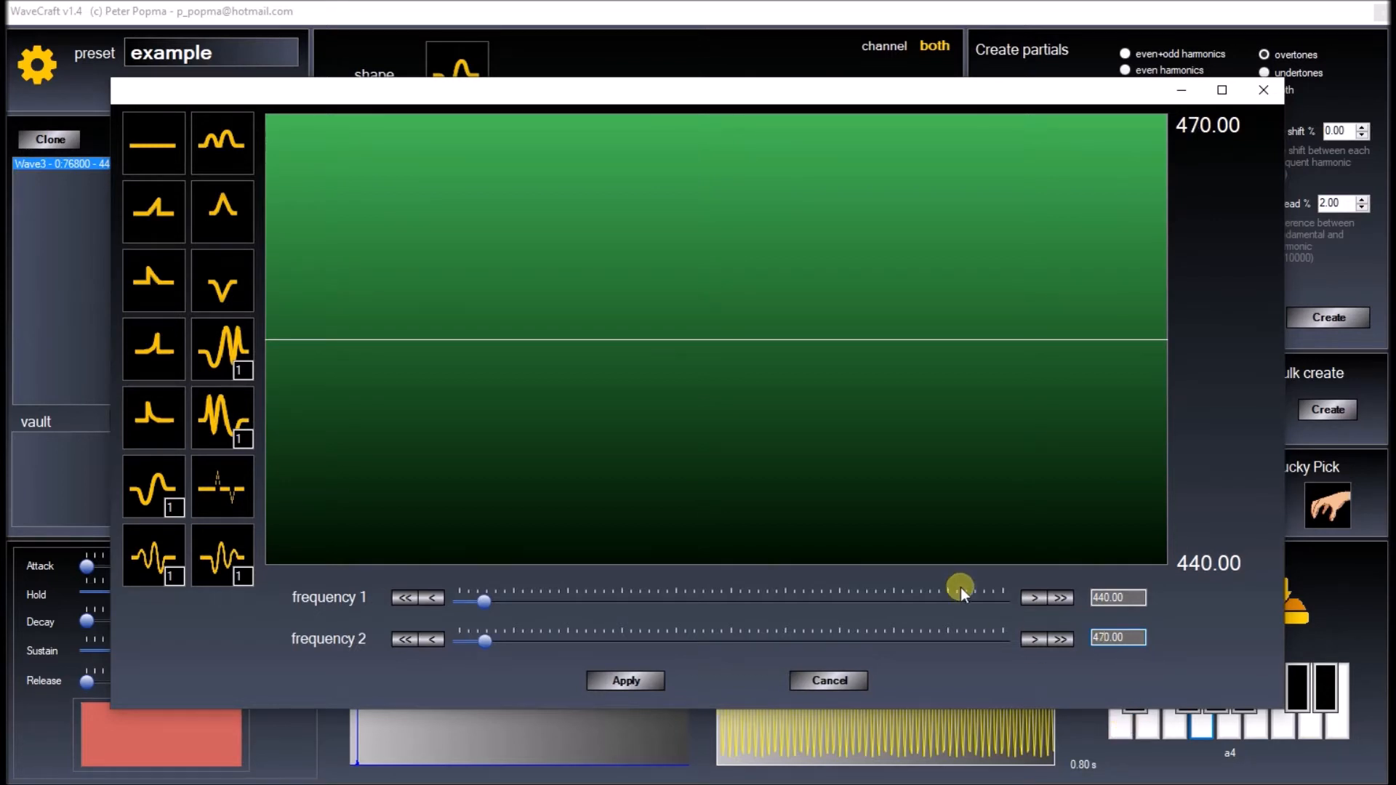
pyautogui.click(146, 195)
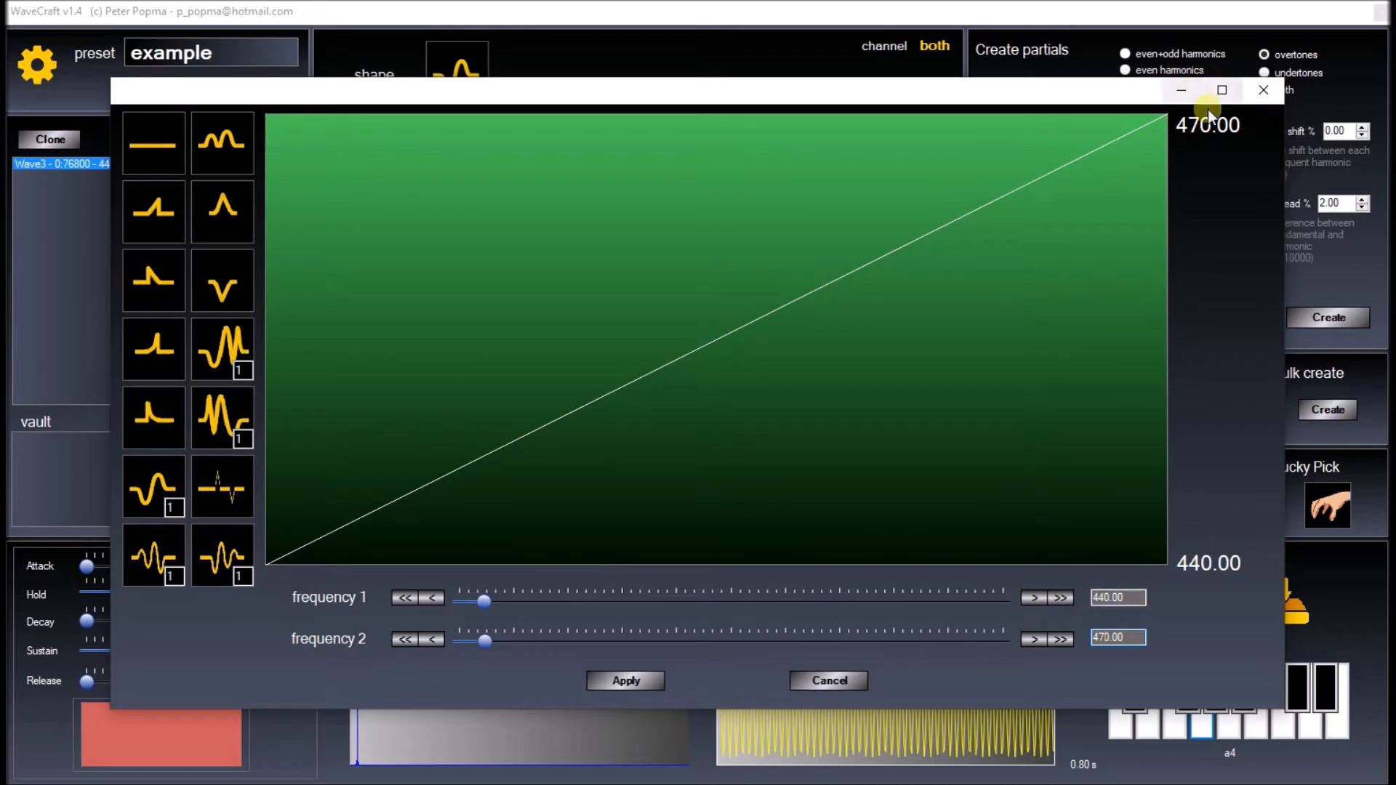
pyautogui.click(623, 677)
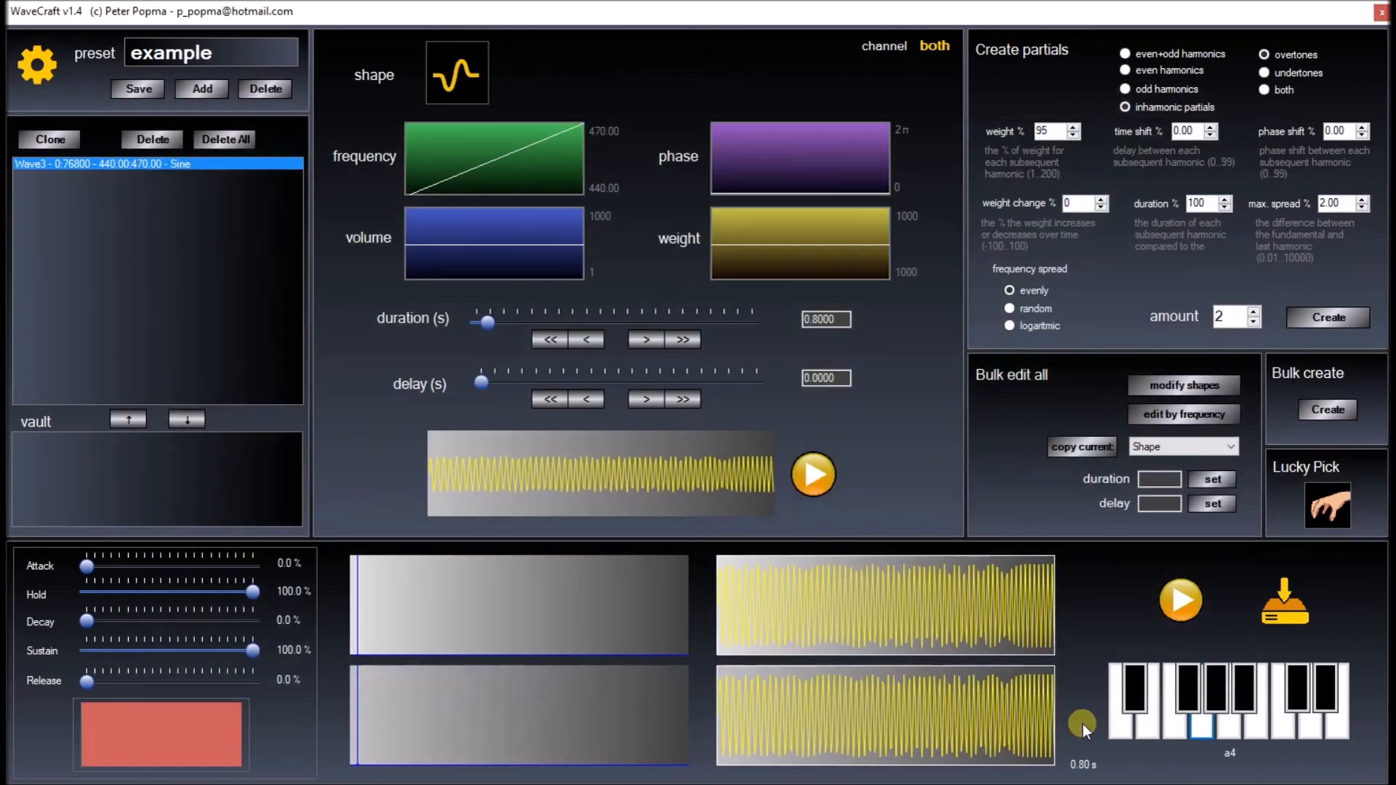
# Audition the wave with the rising frequency on several piano notes.
pyautogui.click(1172, 717)
pyautogui.click(1222, 699)
pyautogui.click(1239, 708)
# Replace the wave's frequency curve with a sine oscillation of 6 cycles and apply it.
pyautogui.click(437, 178)
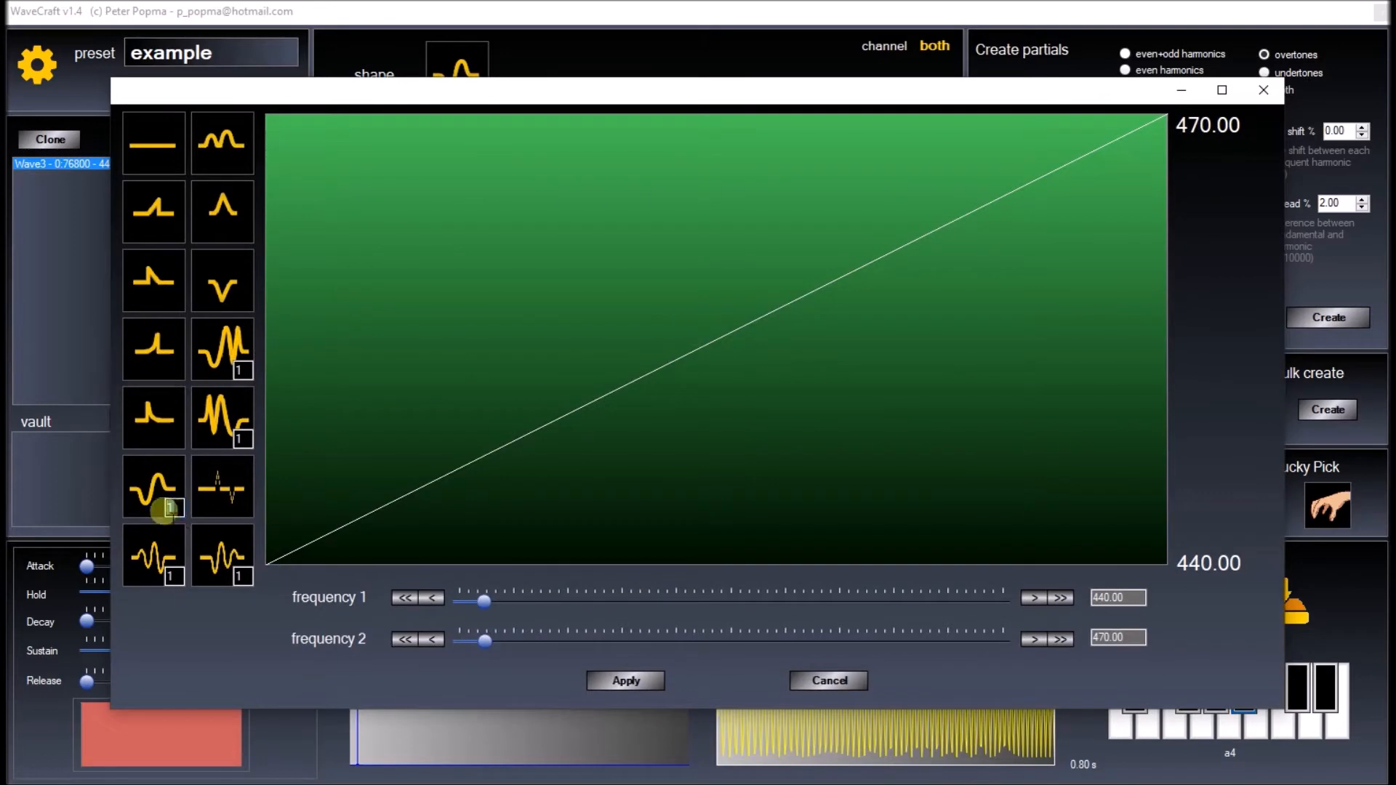
pyautogui.write('6')
pyautogui.click(147, 483)
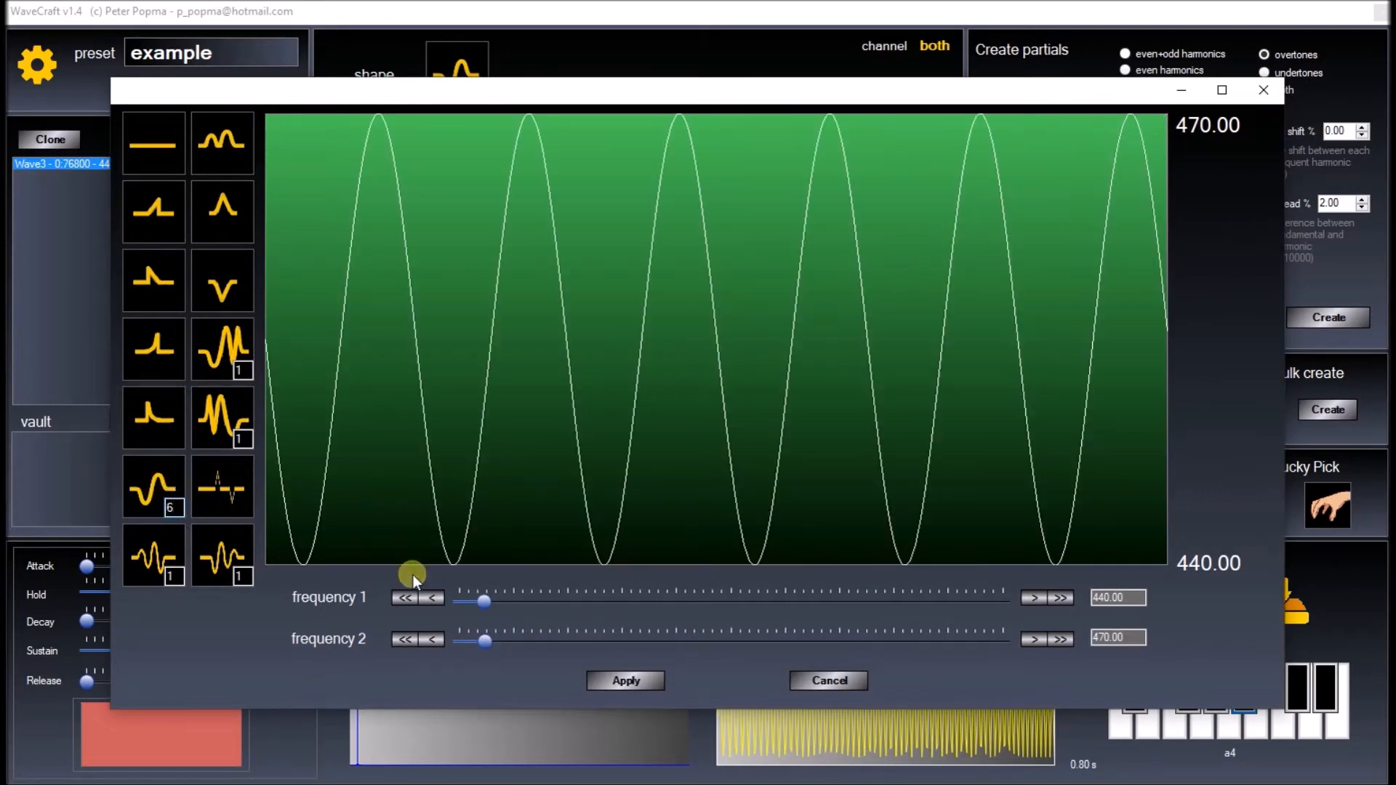
pyautogui.click(601, 679)
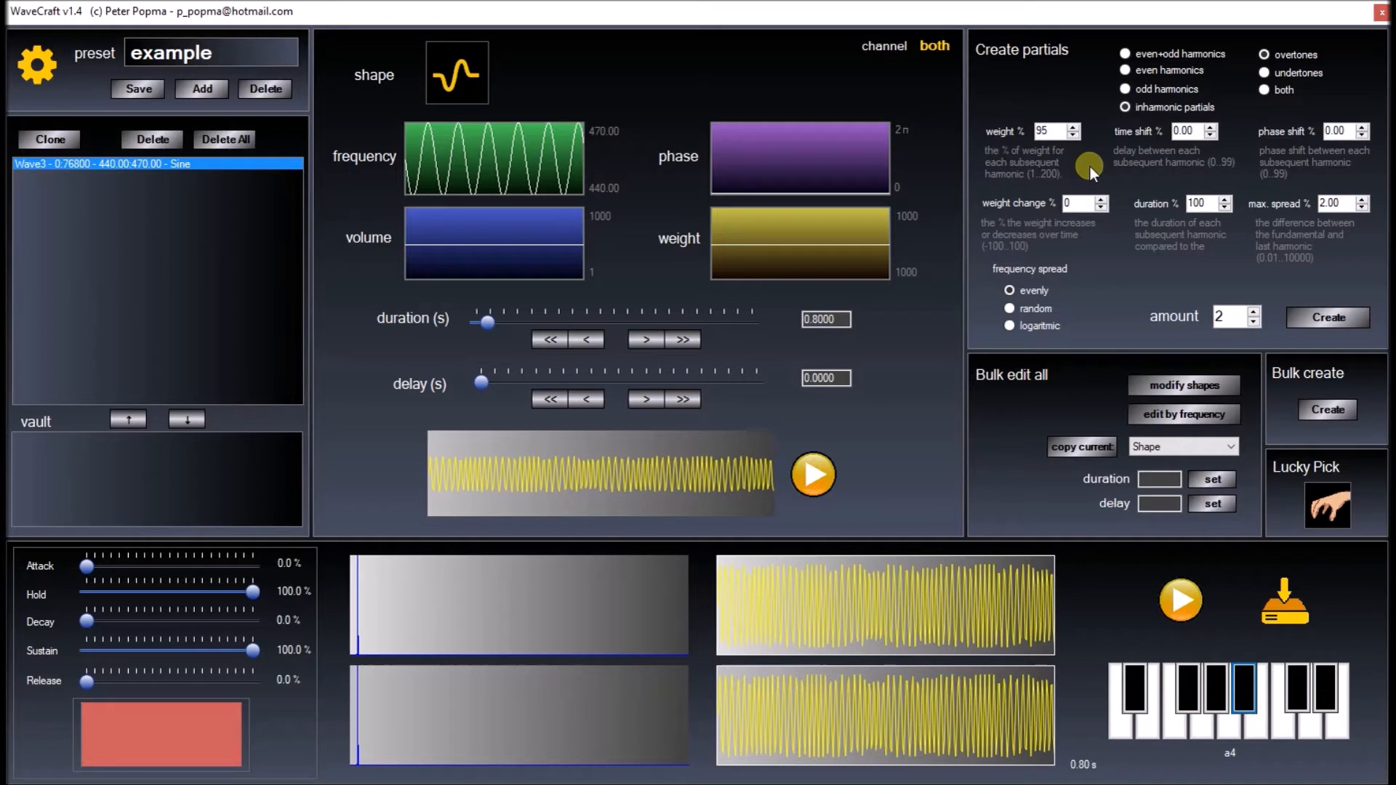
# Create 4 partials of the wave using even+odd harmonics as undertones.
pyautogui.click(1230, 317)
pyautogui.press('BackSpace')
pyautogui.write('4')
pyautogui.click(1125, 54)
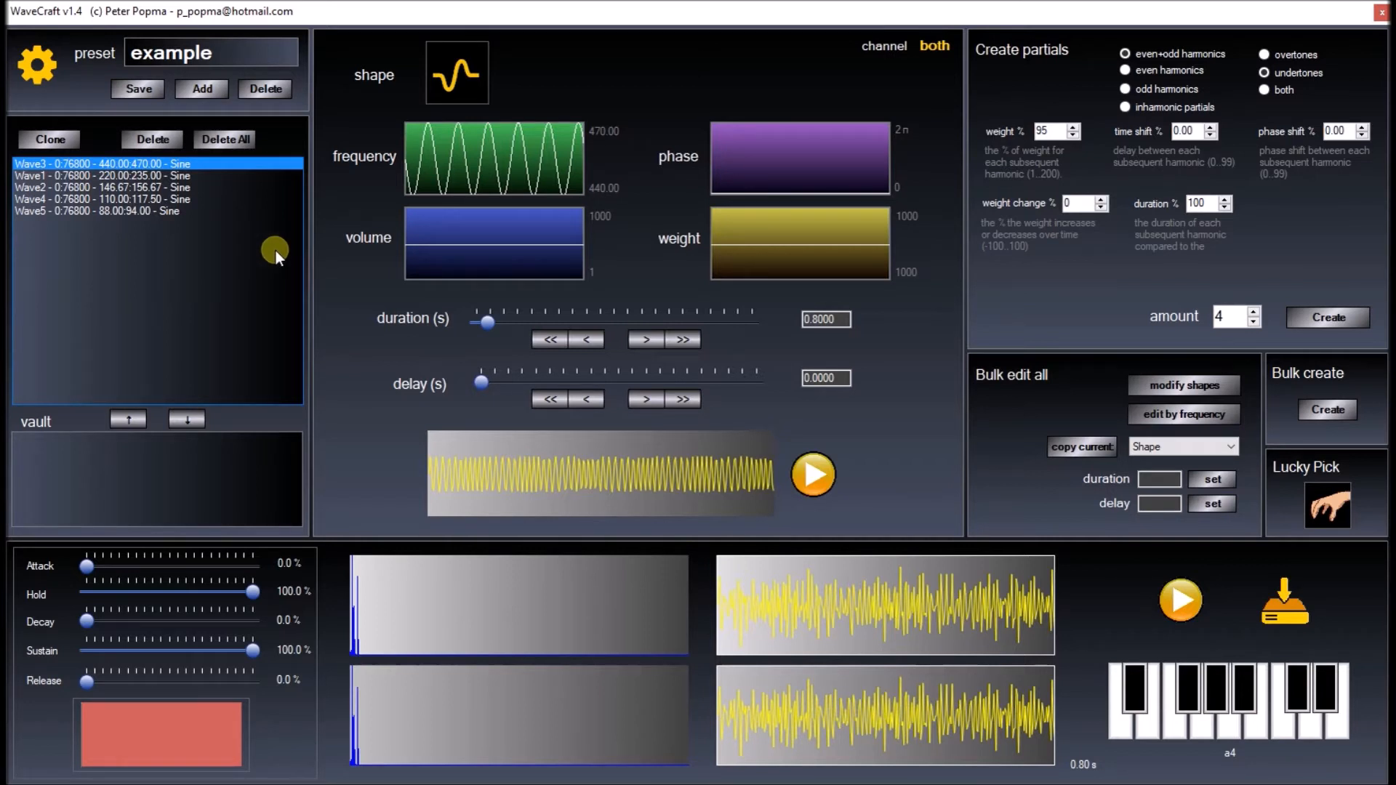
# Clone the original 440–470 wave, change the copy's shape to sawtooth and audition it.
pyautogui.click(45, 141)
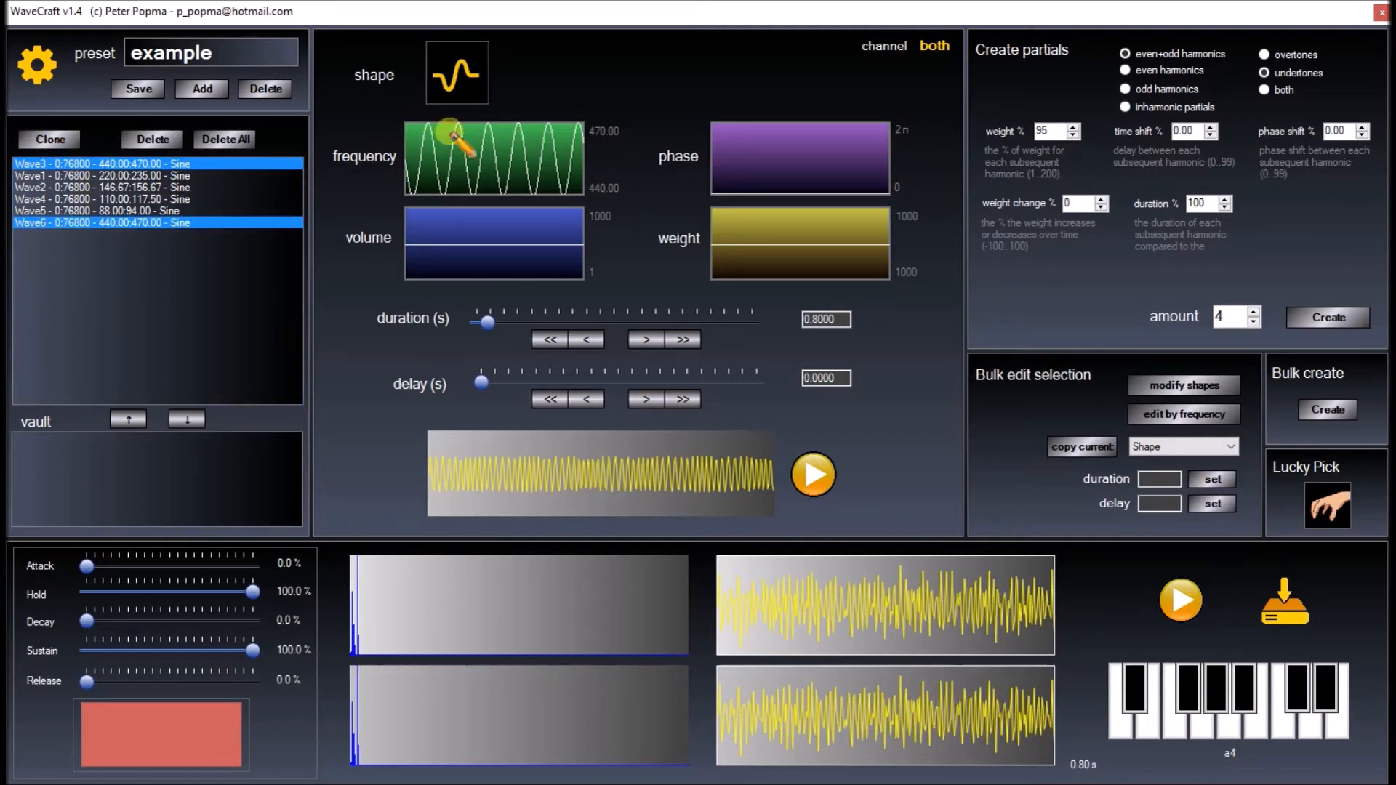
pyautogui.click(226, 218)
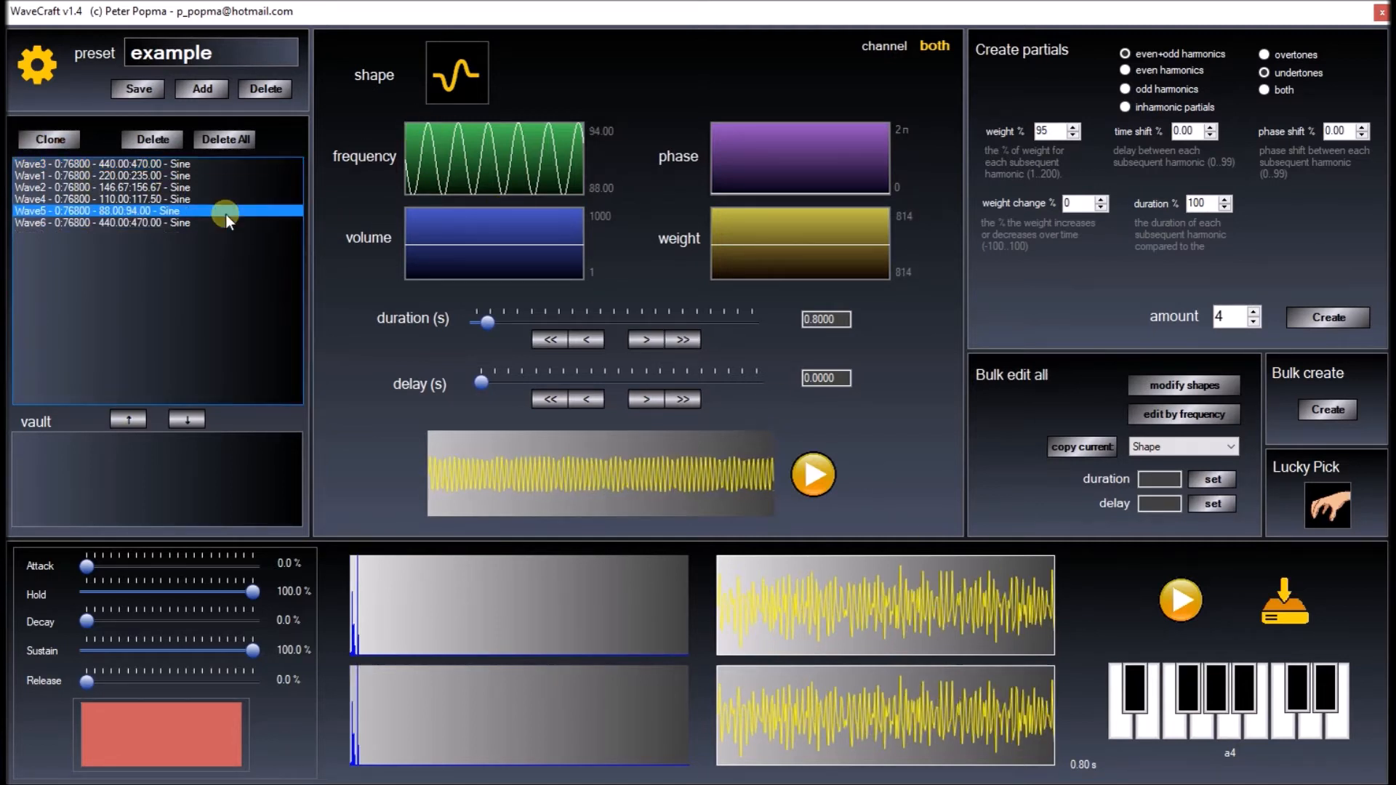
pyautogui.click(465, 76)
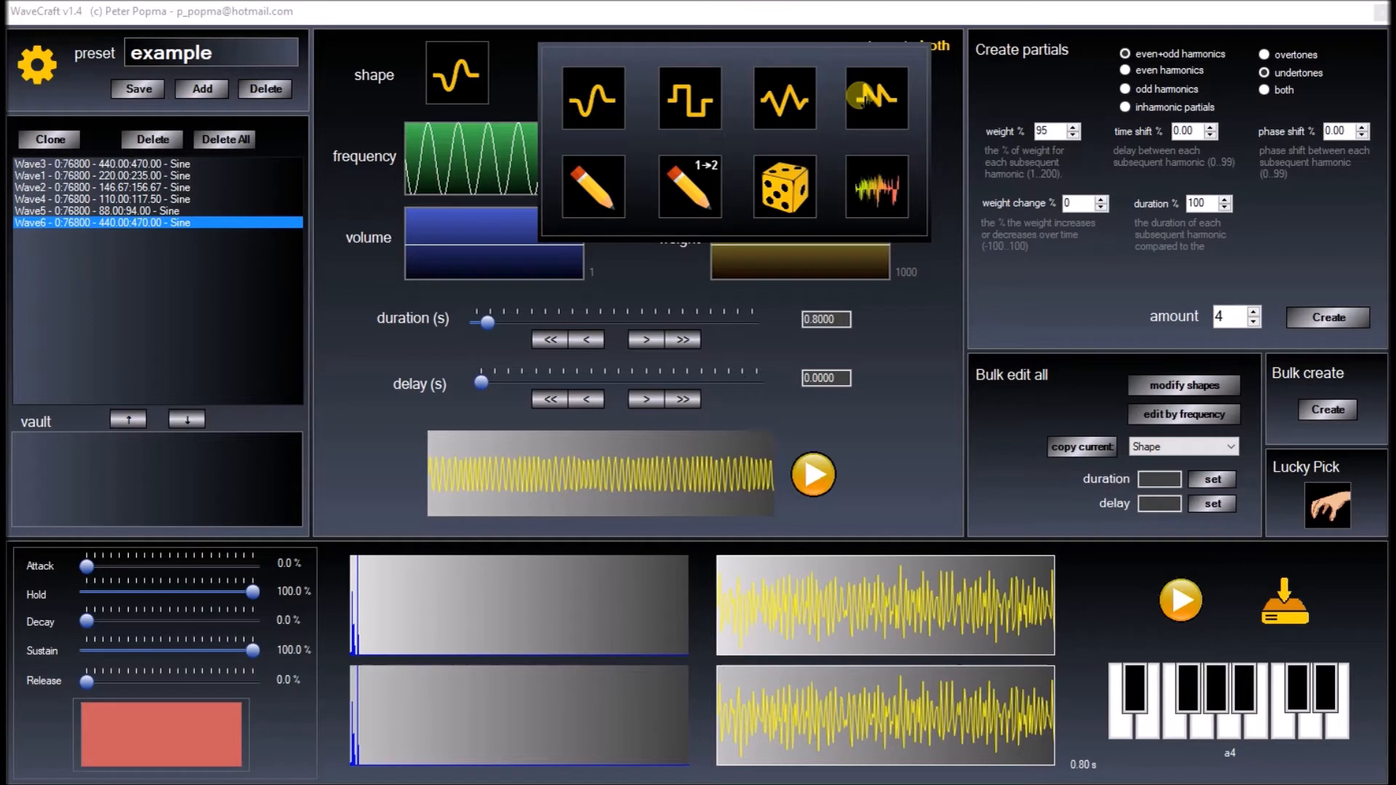
pyautogui.click(858, 95)
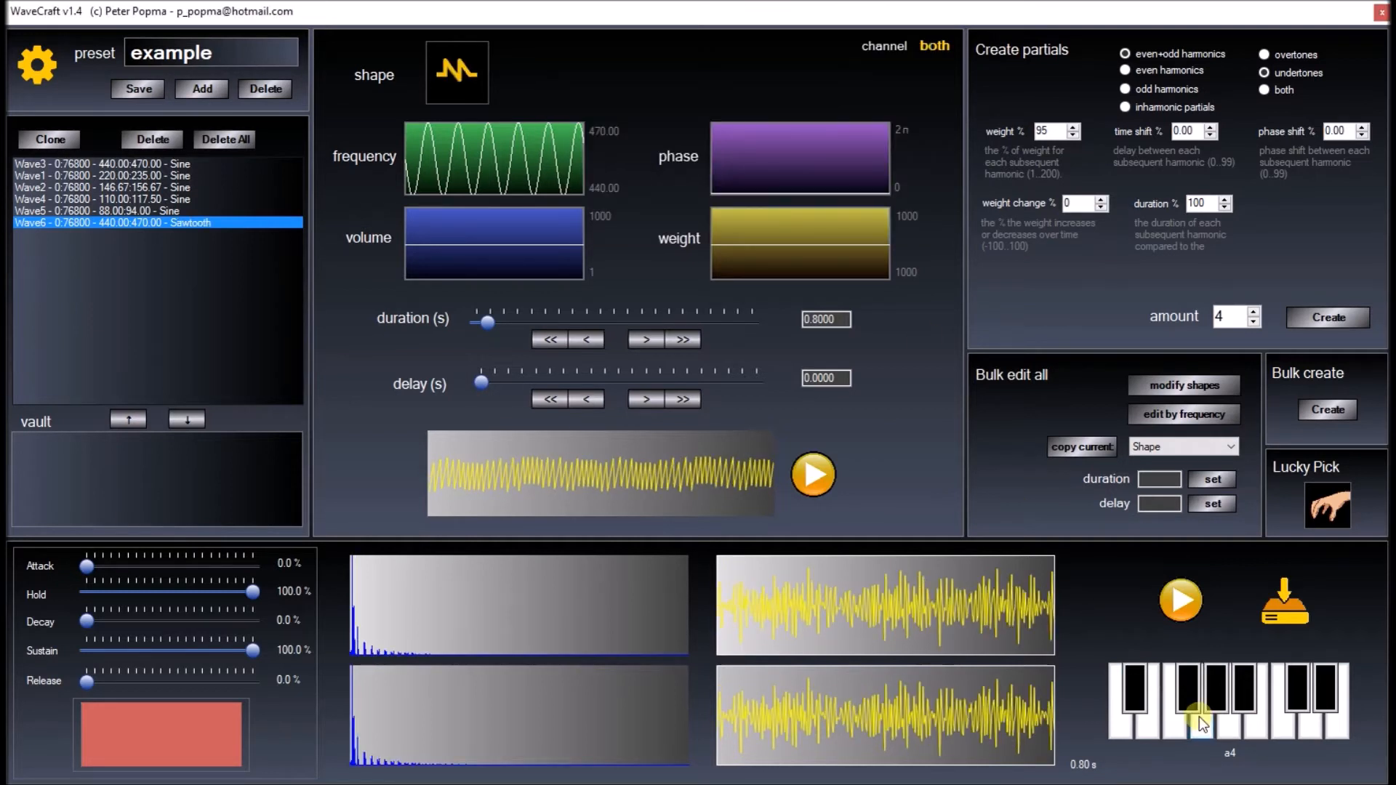
pyautogui.click(1258, 703)
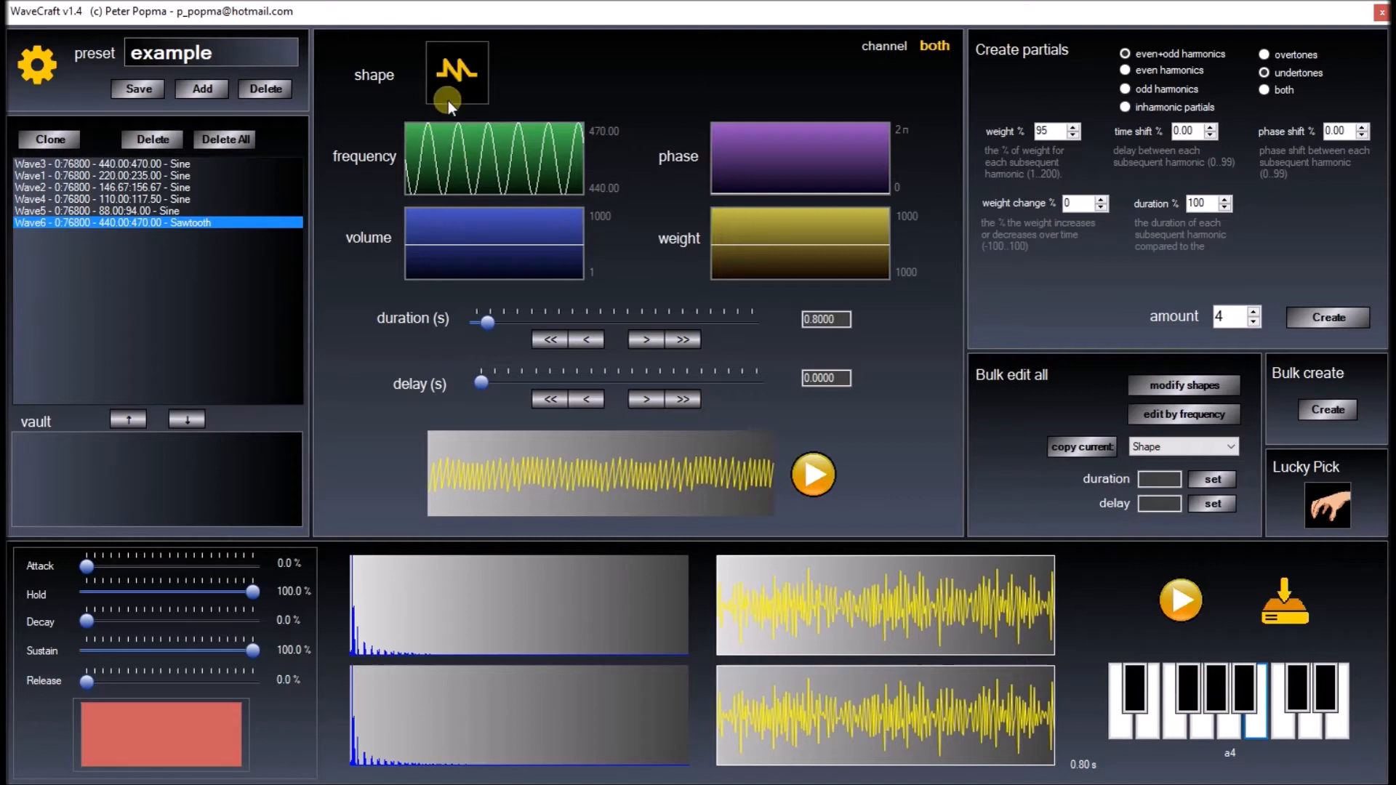
# Change the cloned wave's shape to the custom type with separate begin and end shapes.
pyautogui.click(466, 86)
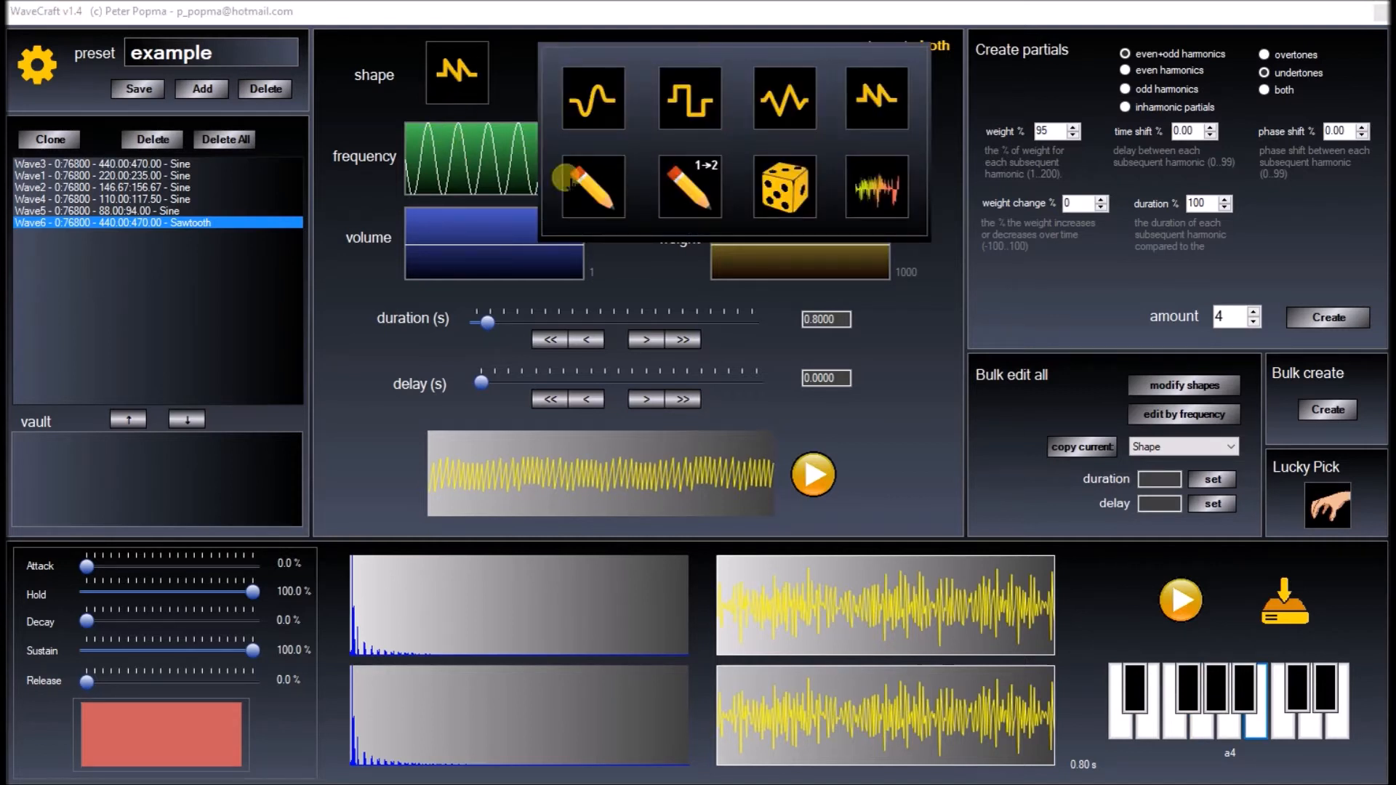
pyautogui.click(695, 196)
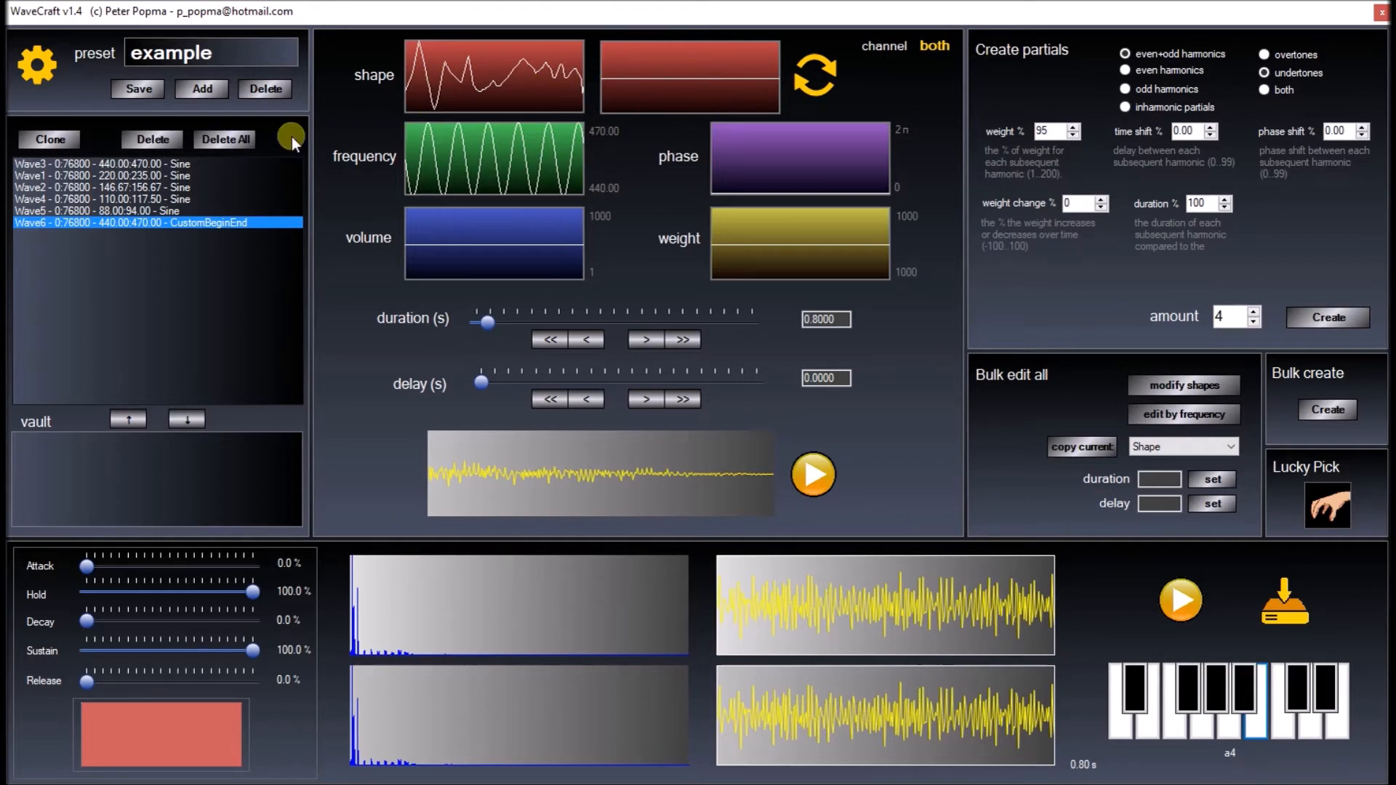
# Move the five sine waves, Wave3 through Wave5, from the wave list into the vault.
pyautogui.click(128, 211)
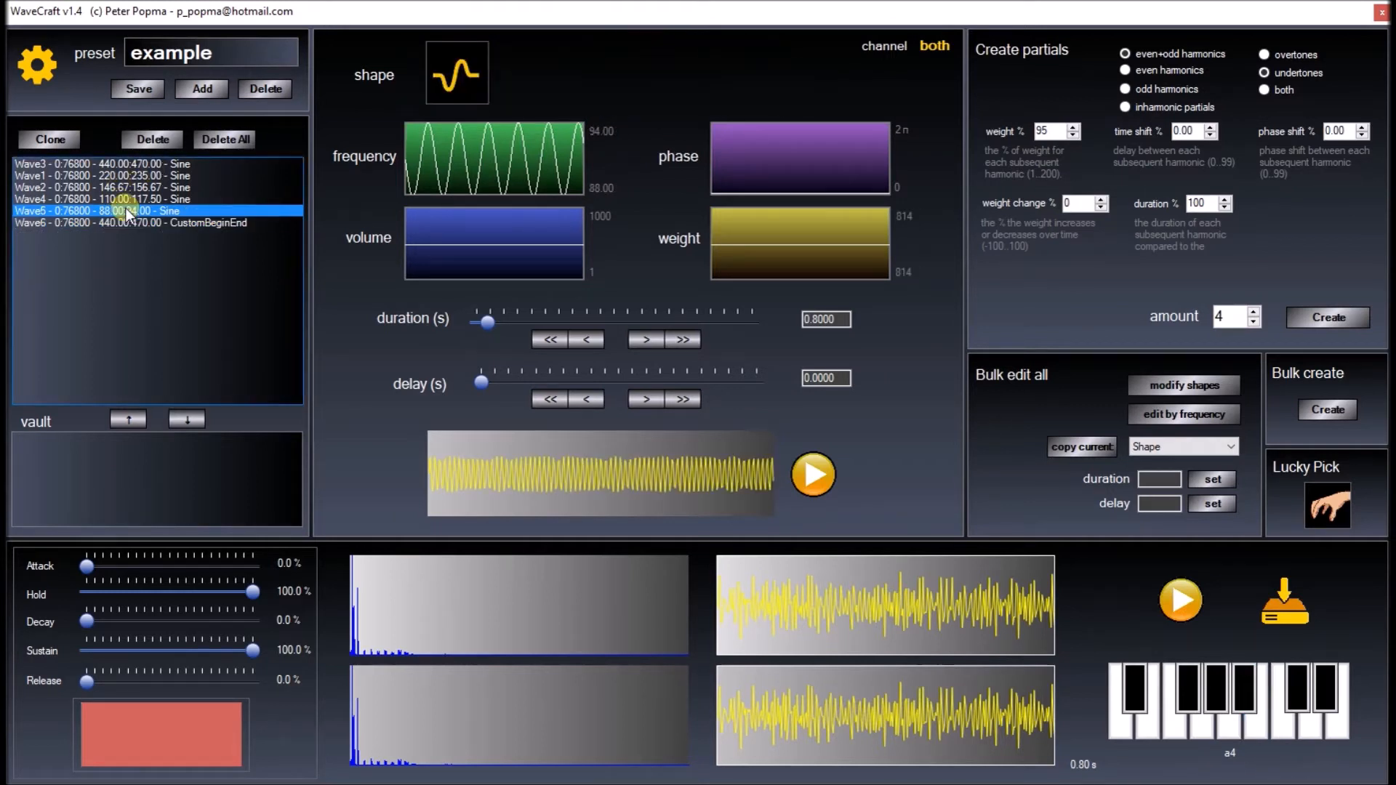
pyautogui.keyDown('shift'); pyautogui.click(155, 164); pyautogui.keyUp('shift')
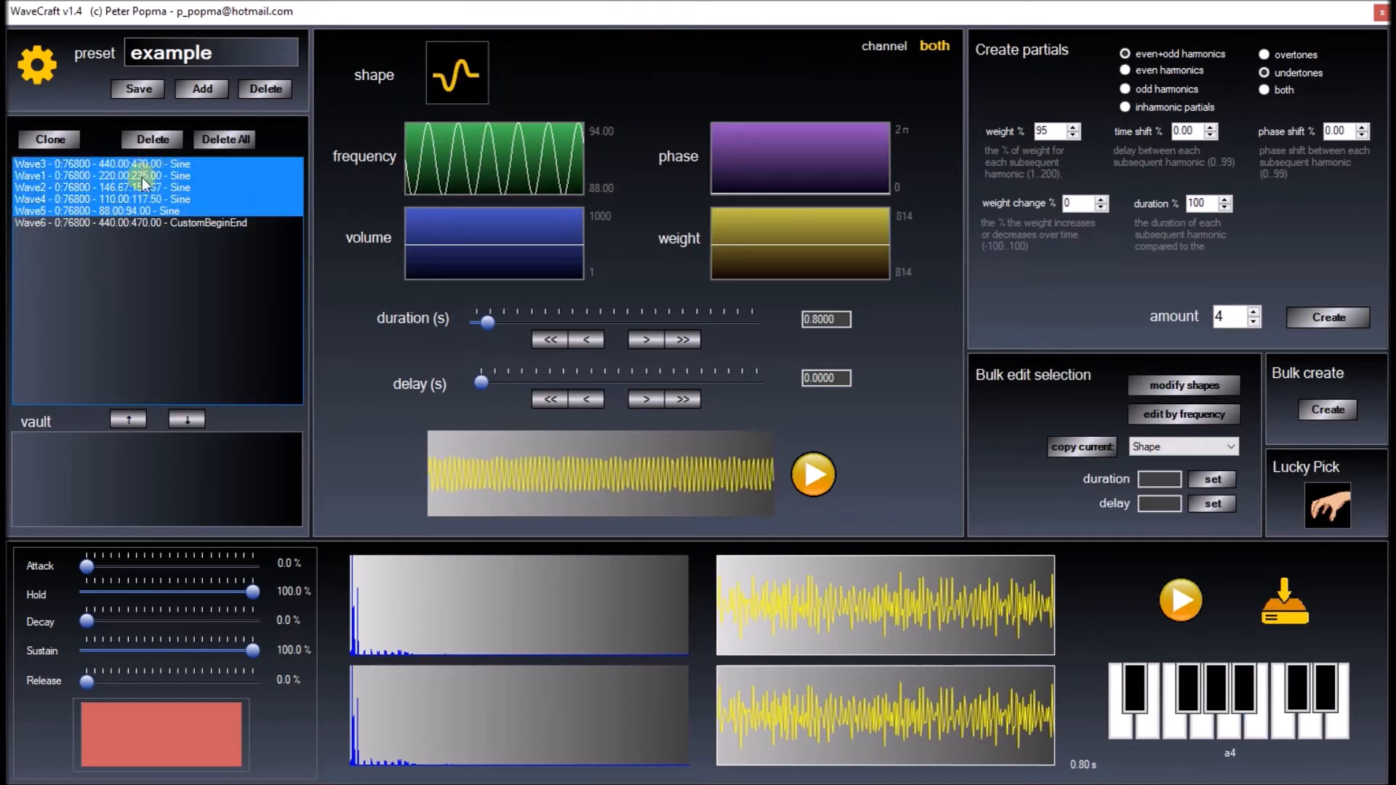
pyautogui.click(186, 419)
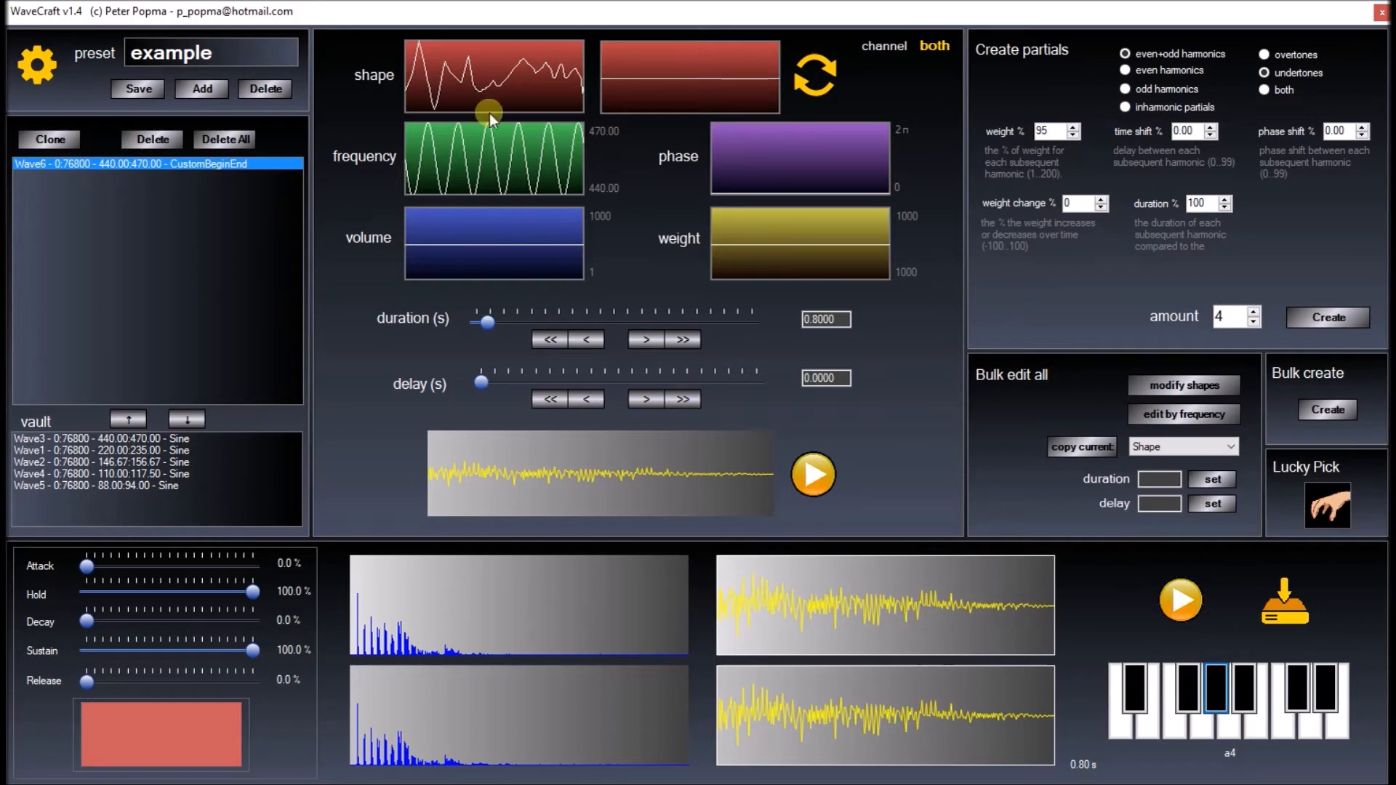
# Set the begin shape of the remaining custom wave to a sine and apply it.
pyautogui.click(486, 70)
pyautogui.click(237, 196)
pyautogui.click(574, 635)
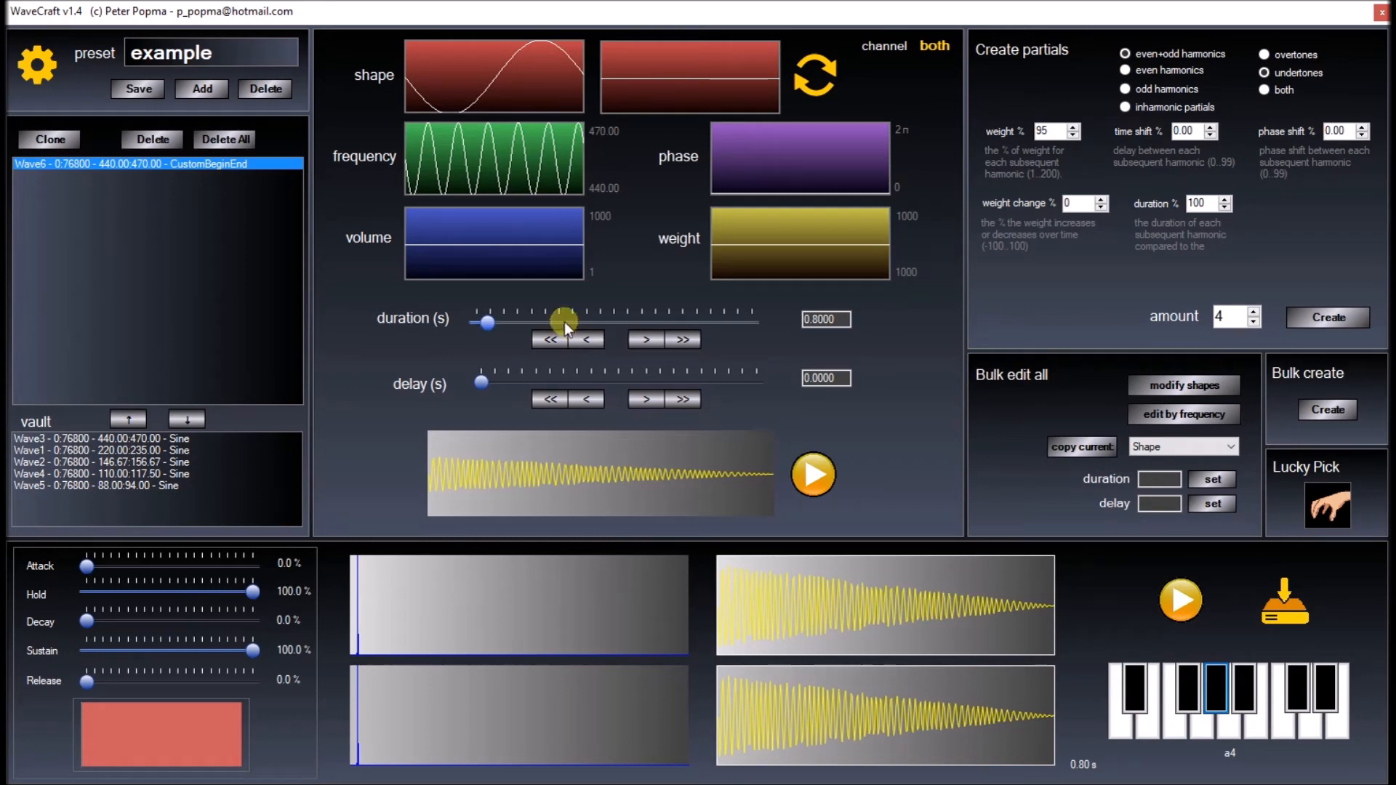
# Set the custom wave's end shape to a sawtooth and apply it.
pyautogui.click(639, 67)
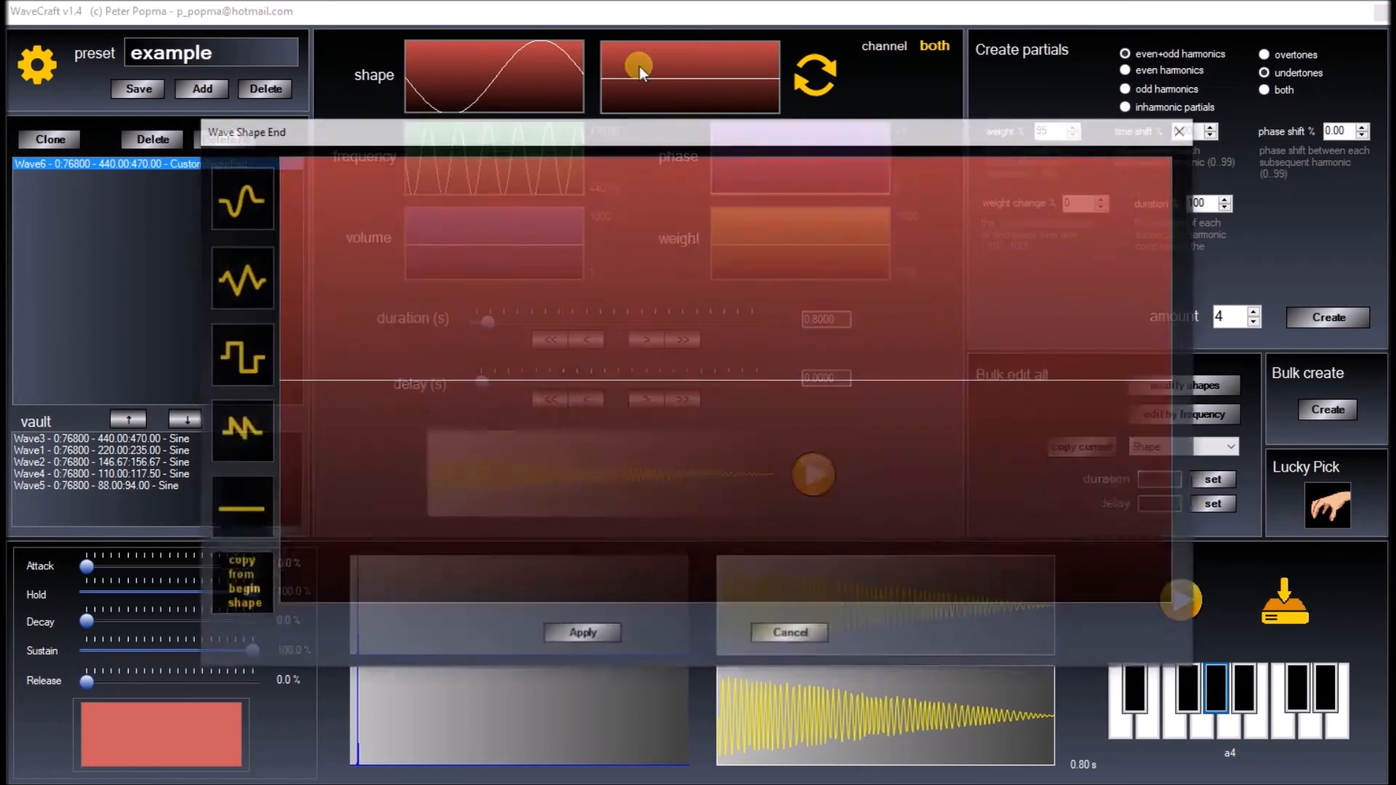
pyautogui.click(236, 423)
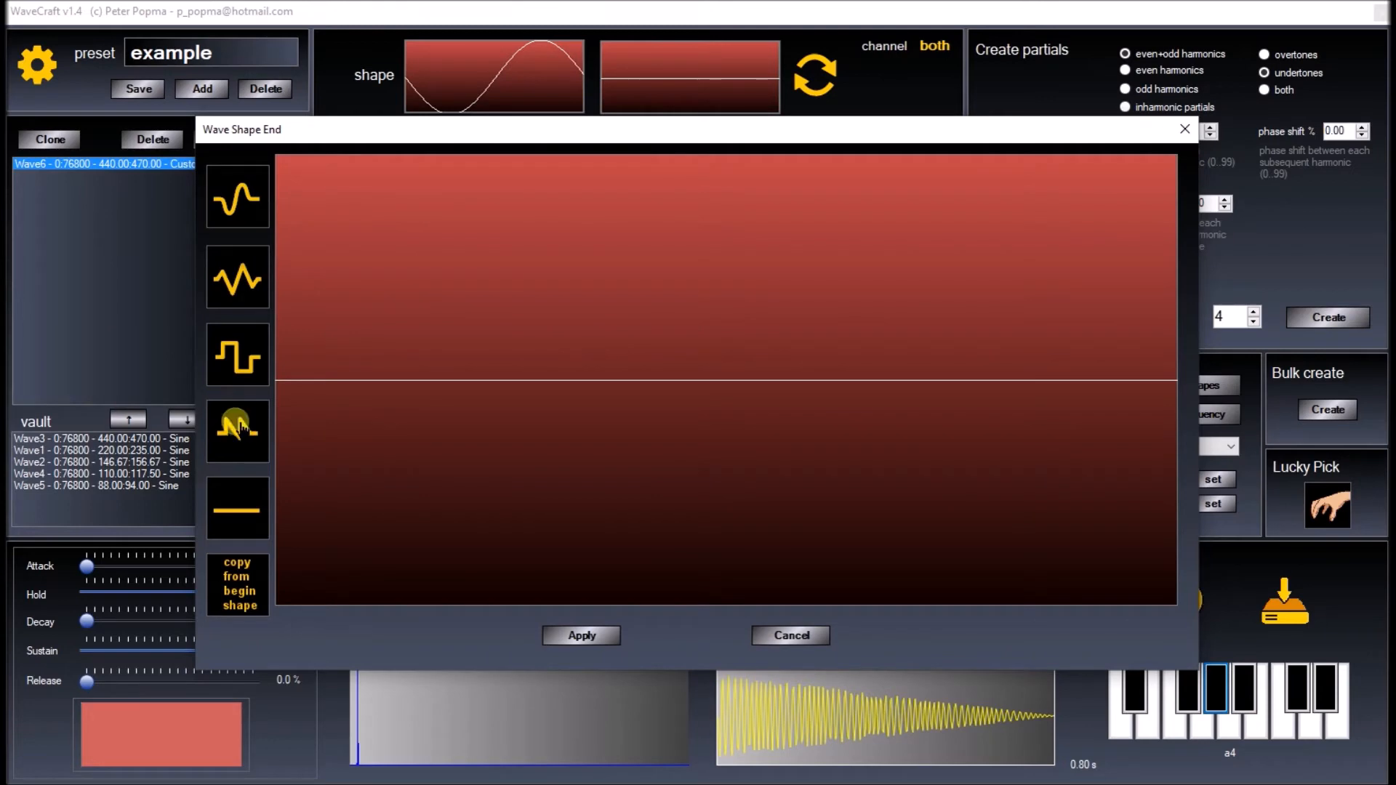
pyautogui.click(582, 636)
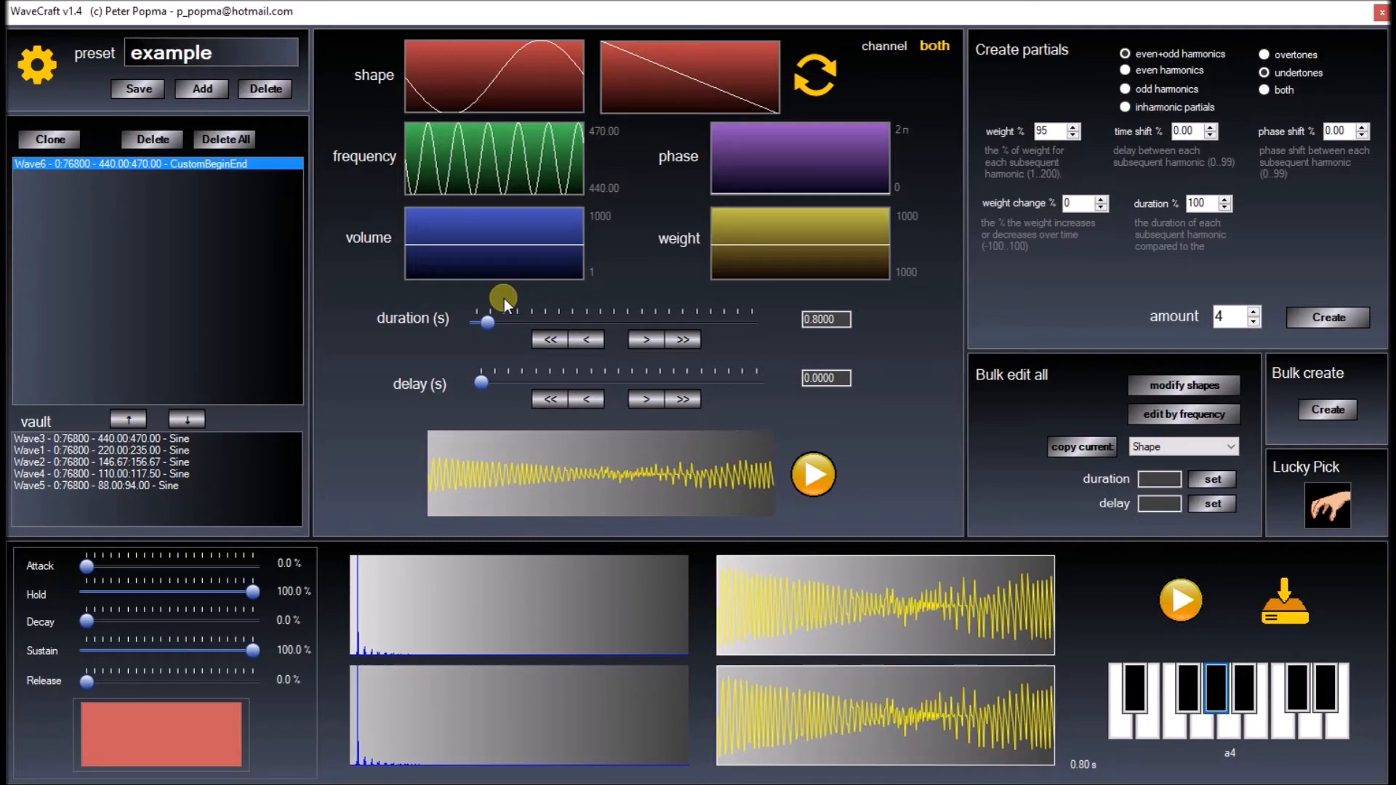
pyautogui.click(654, 109)
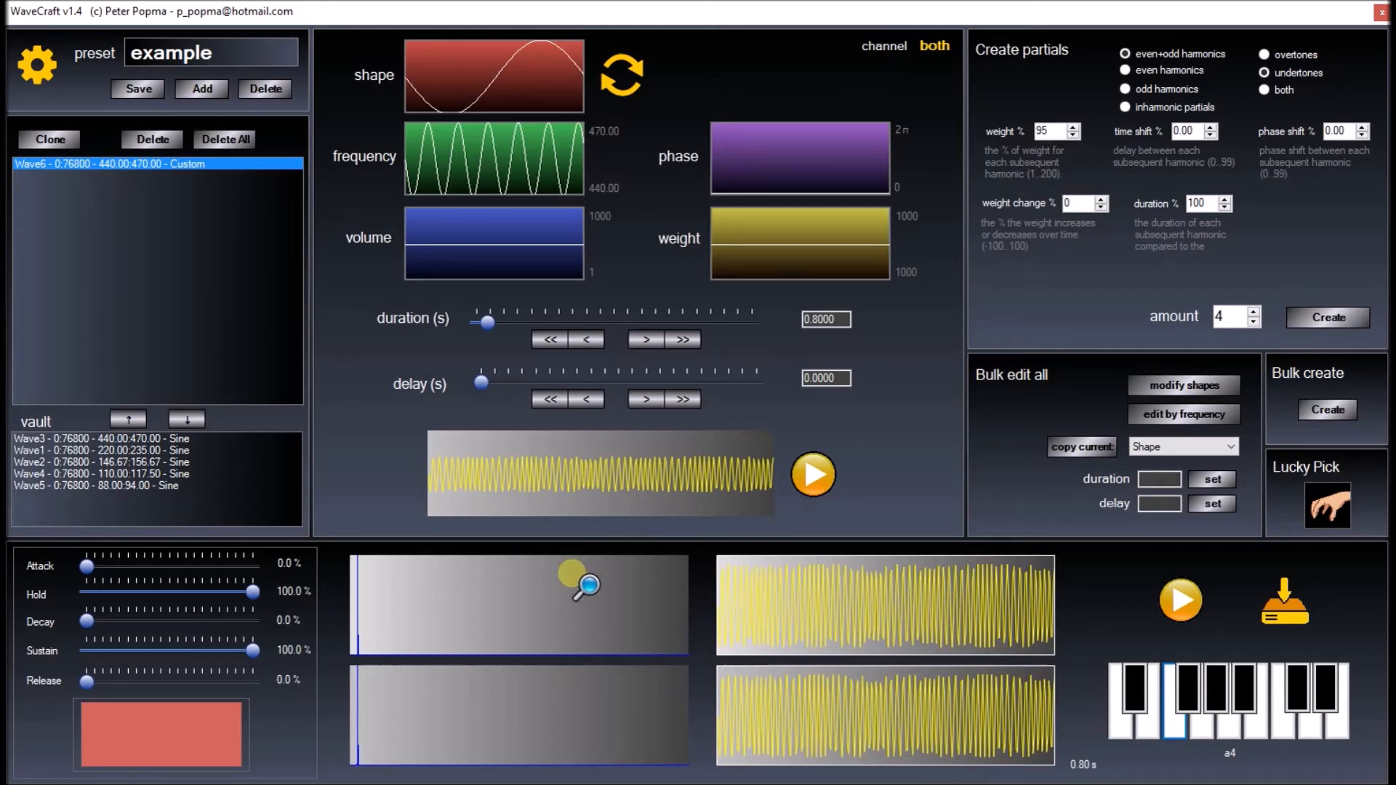
# Examine the wave's frequency analysis, enlarged to the 312–656 Hz range.
pyautogui.click(369, 620)
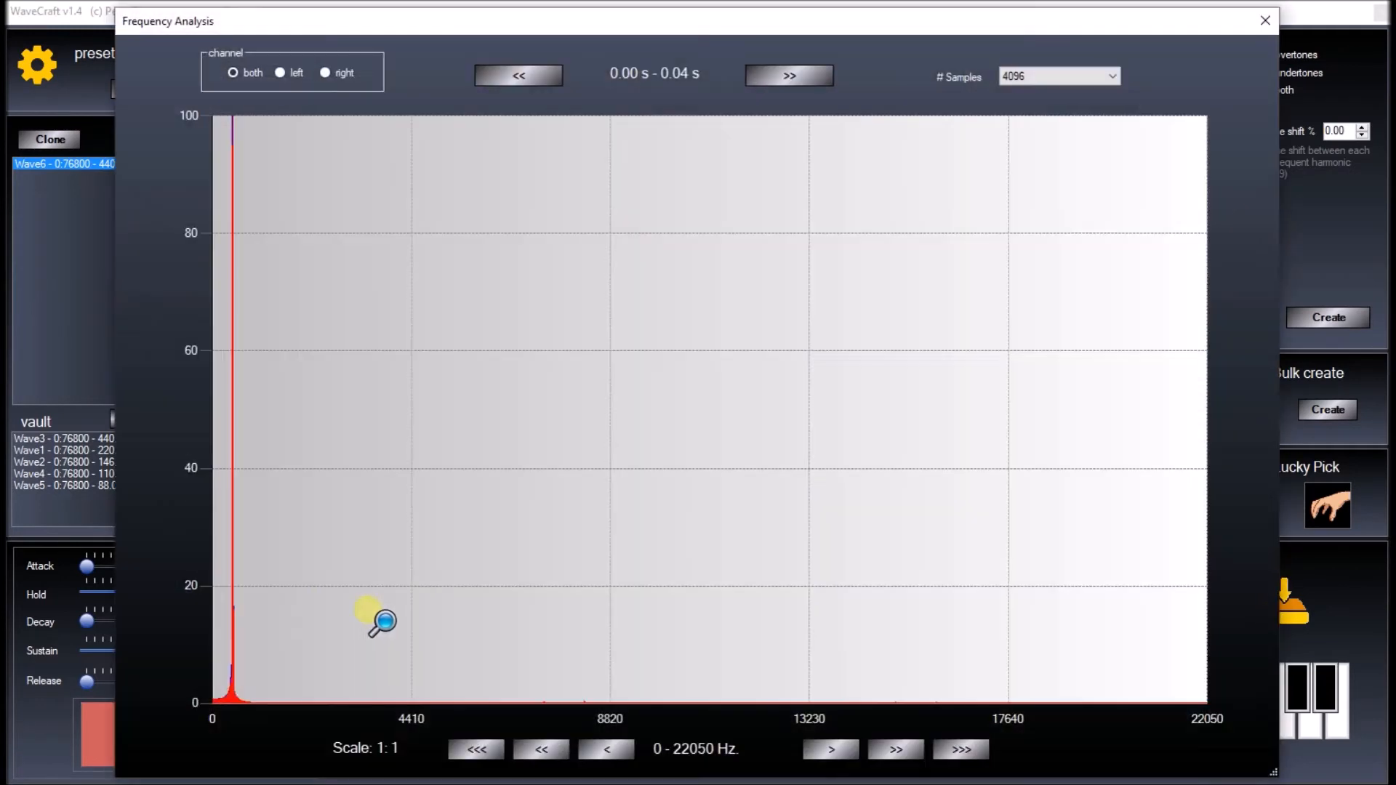
pyautogui.scroll(3, 298, 618)
pyautogui.click(382, 609)
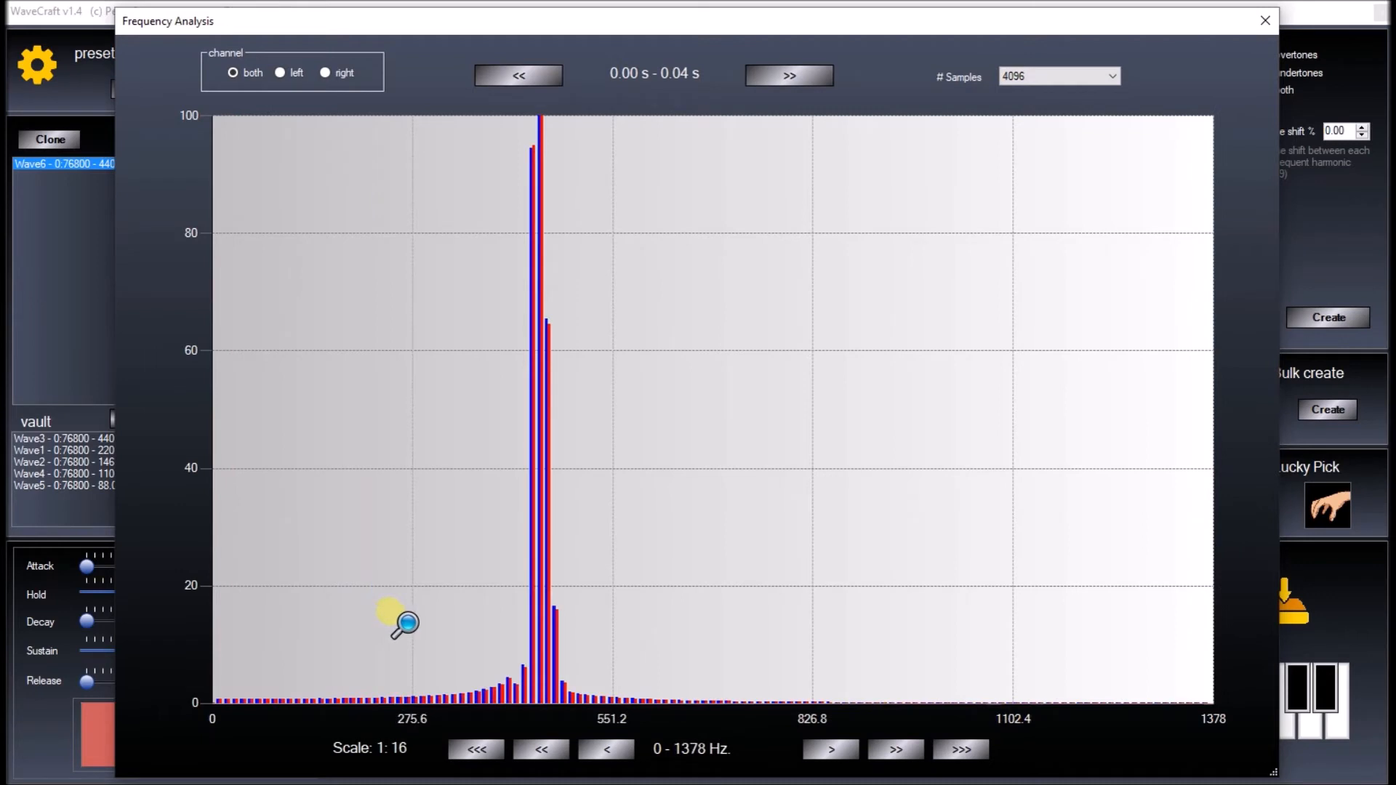
pyautogui.click(558, 614)
pyautogui.click(644, 621)
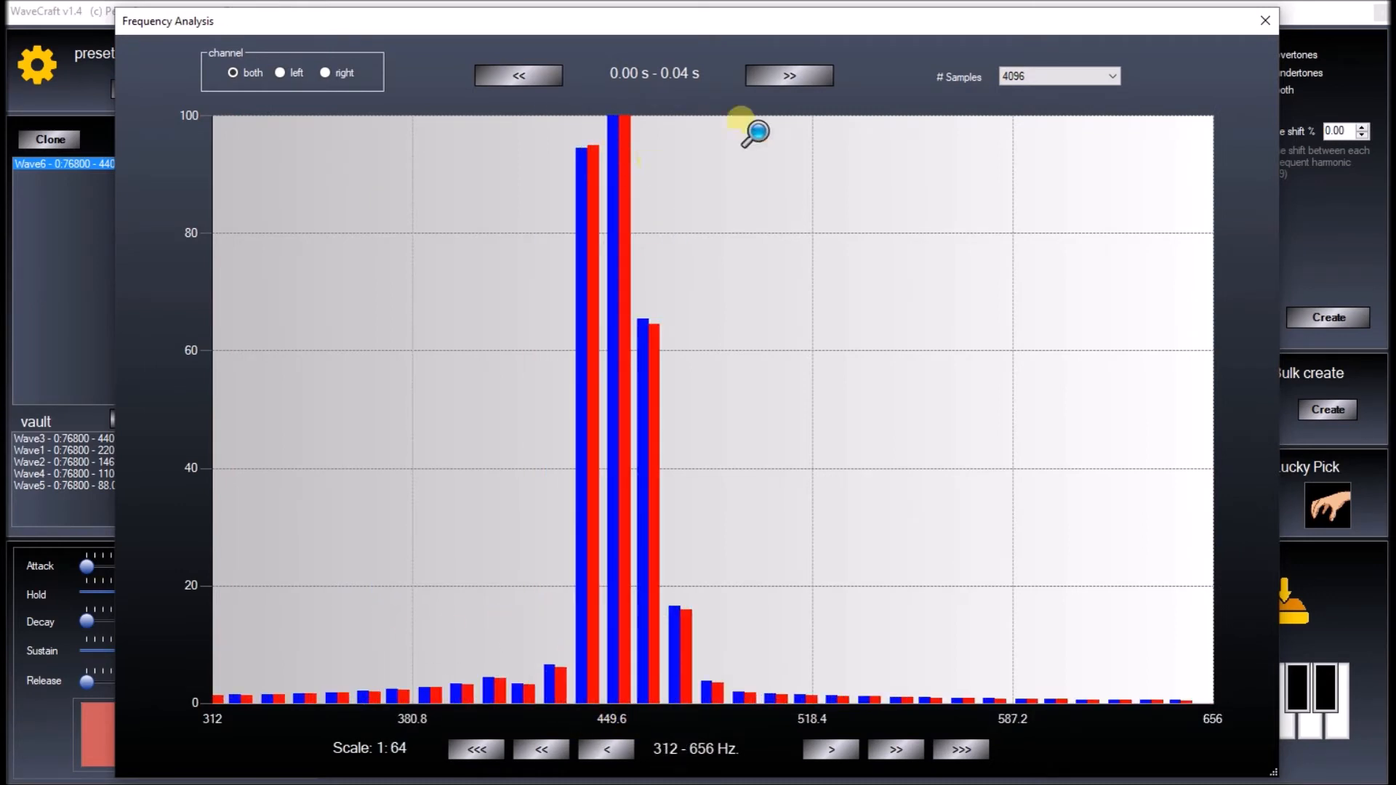
pyautogui.click(1265, 20)
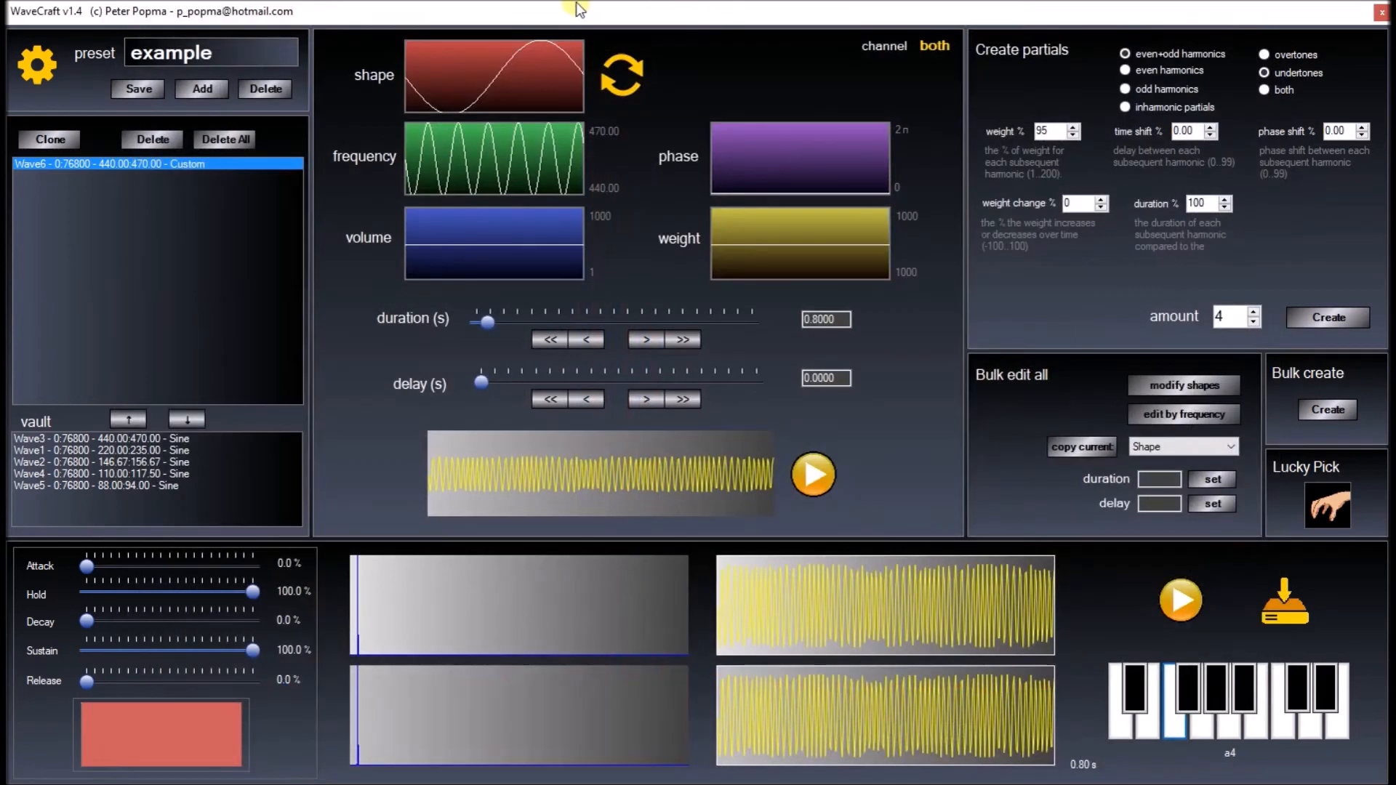
# Redraw the custom wave's shape freehand with jagged spikes along the whole sine curve and apply it.
pyautogui.click(435, 70)
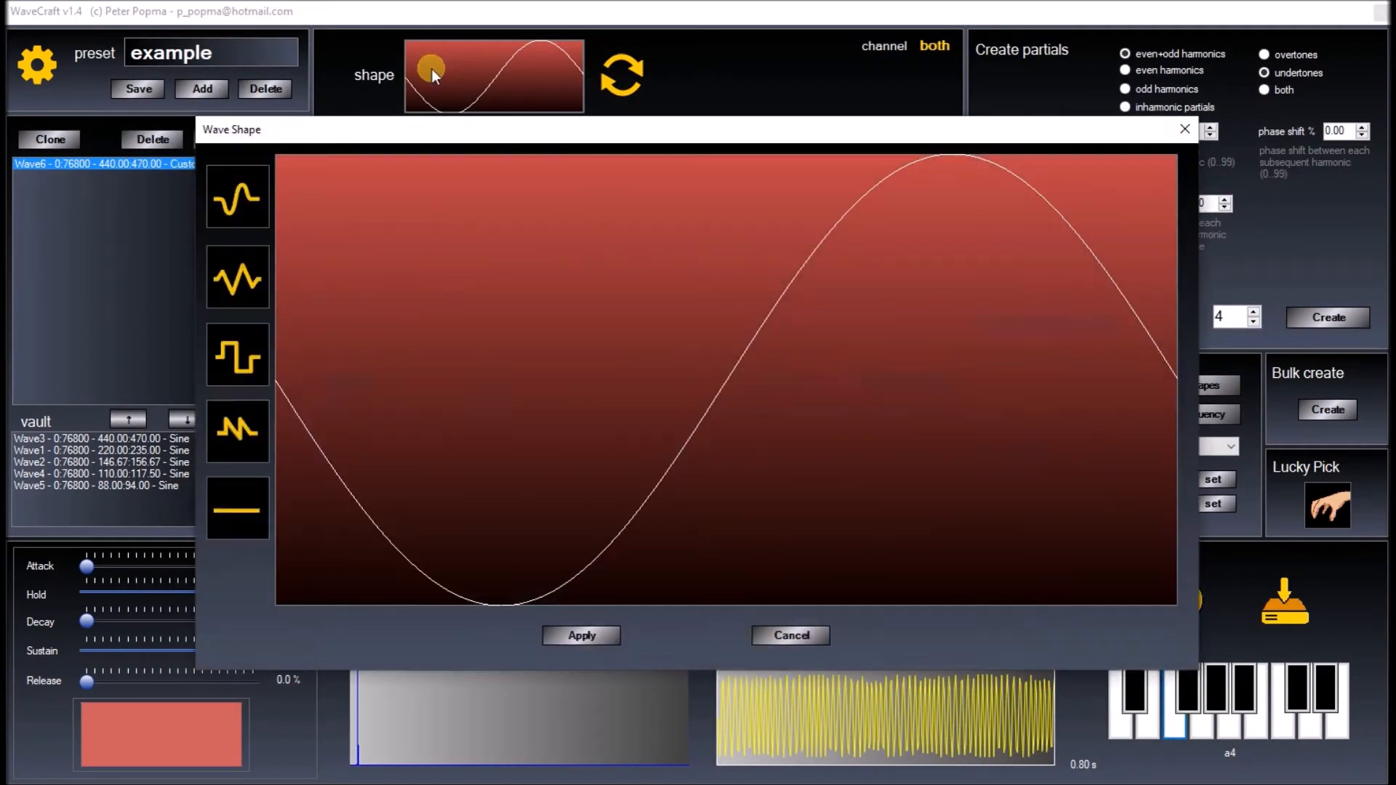
pyautogui.moveTo(288, 429)
pyautogui.mouseDown()
pyautogui.moveTo(356, 570)
pyautogui.moveTo(456, 376)
pyautogui.mouseUp()
pyautogui.moveTo(627, 452); pyautogui.dragTo(669, 551)
pyautogui.moveTo(731, 438)
pyautogui.mouseDown()
pyautogui.moveTo(813, 237)
pyautogui.moveTo(869, 352)
pyautogui.mouseUp()
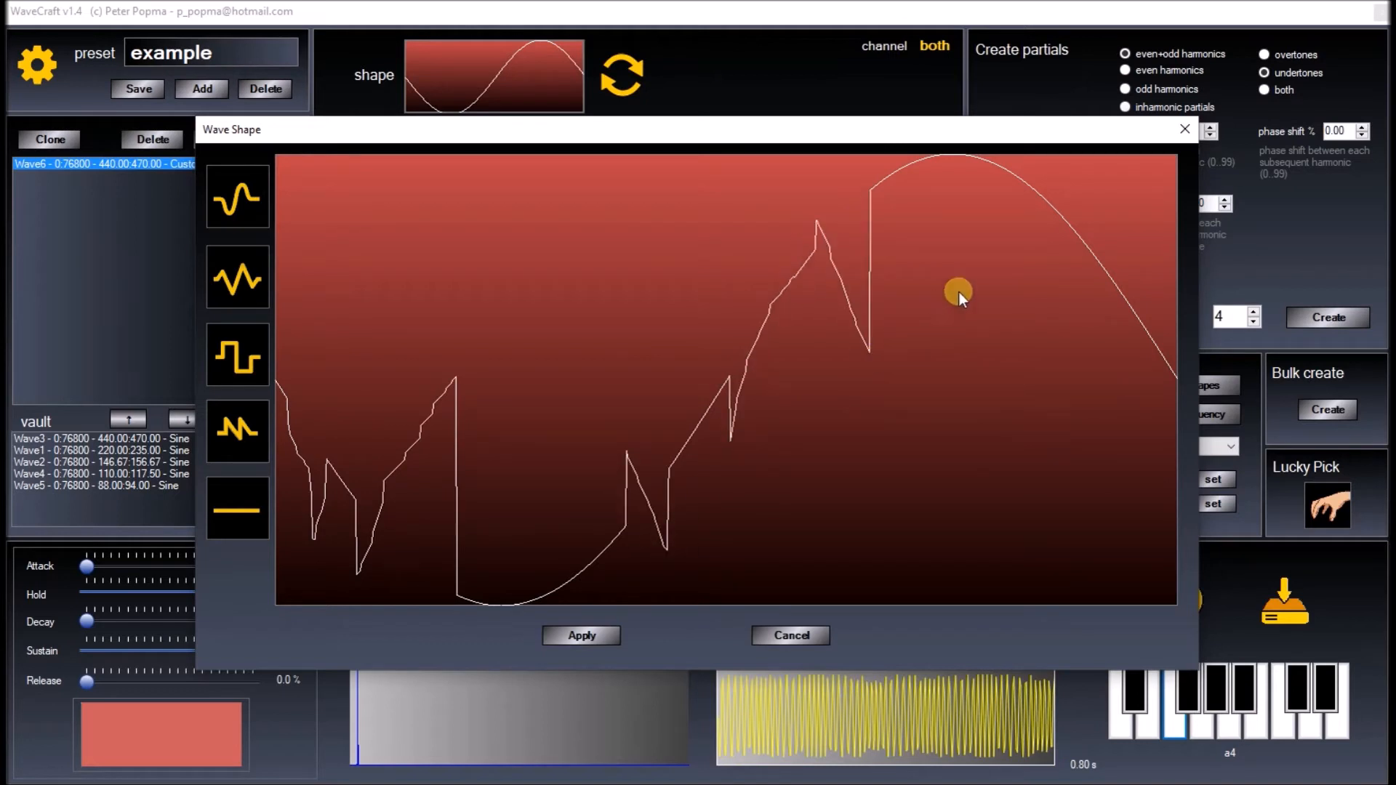
pyautogui.moveTo(1120, 284)
pyautogui.mouseDown()
pyautogui.moveTo(1016, 215)
pyautogui.moveTo(1007, 171)
pyautogui.mouseUp()
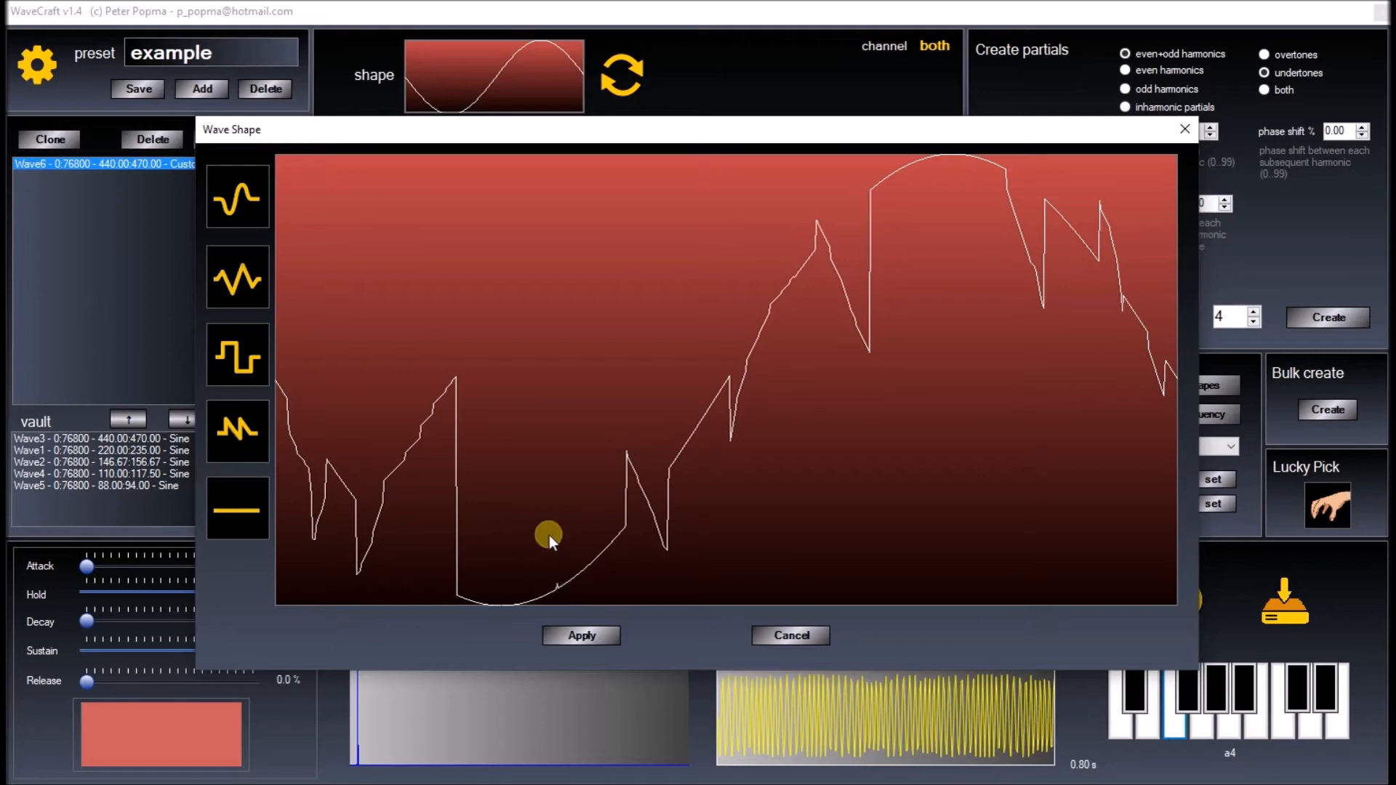
pyautogui.click(580, 637)
# Inspect the jagged wave's frequency analysis and audition it at several keyboard notes.
pyautogui.click(373, 642)
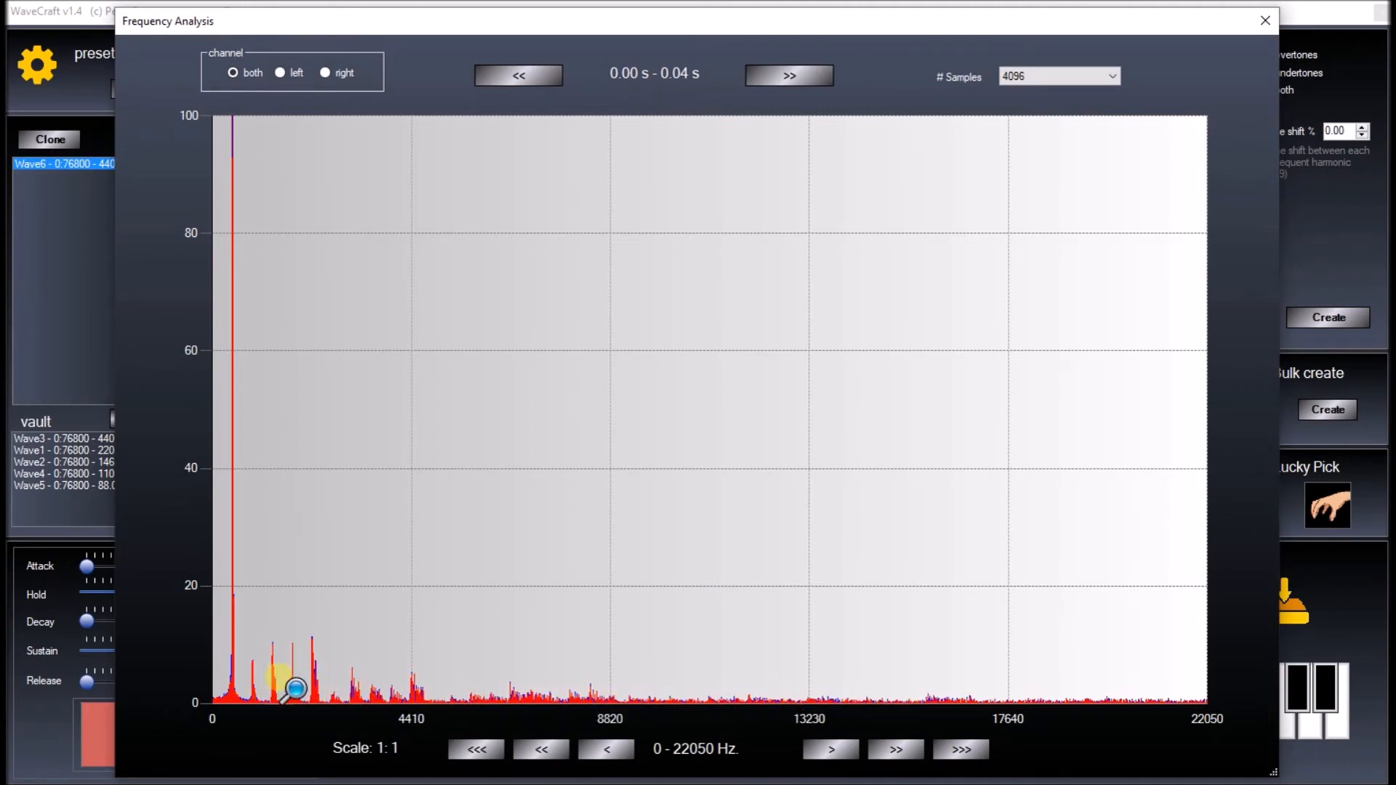
pyautogui.click(1265, 20)
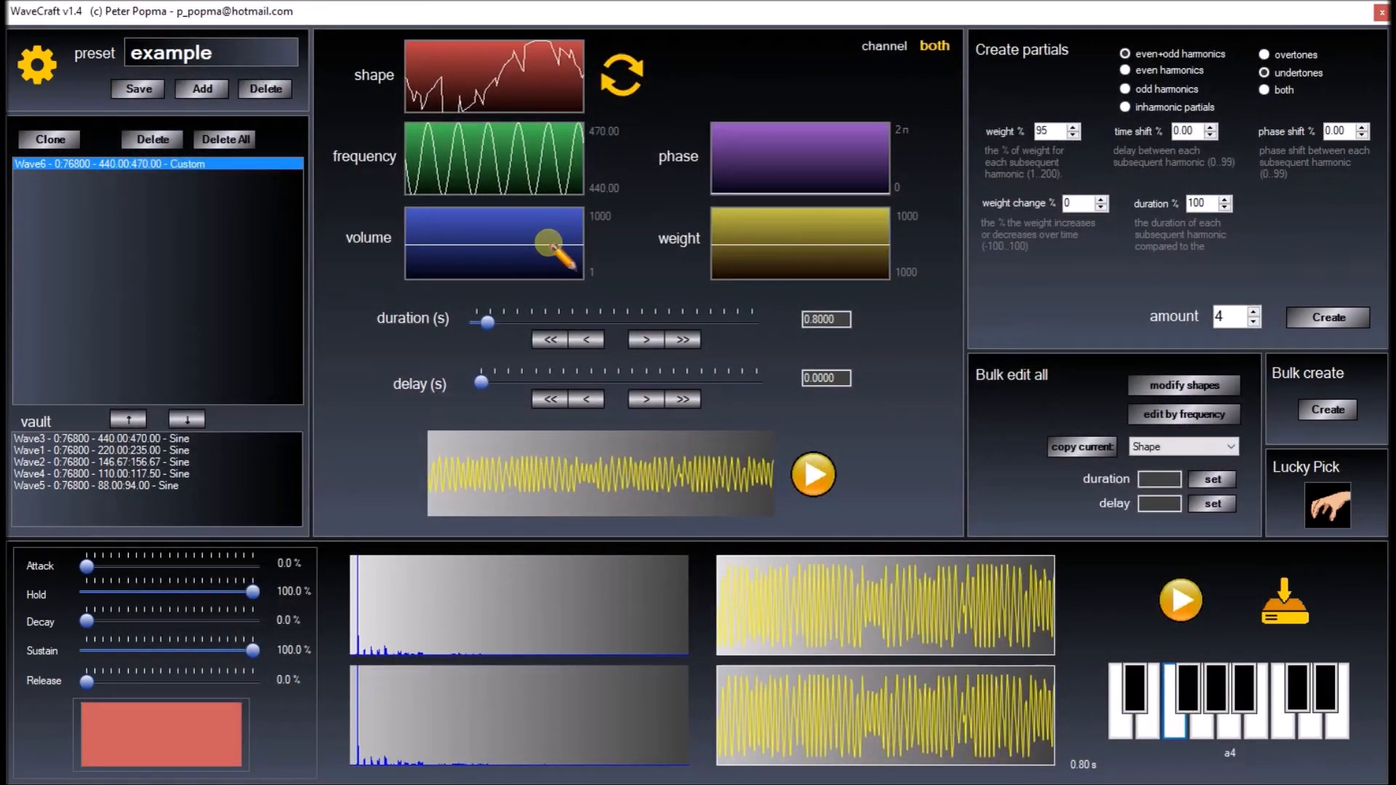
pyautogui.click(1227, 709)
pyautogui.click(1178, 724)
pyautogui.click(1198, 691)
pyautogui.click(1238, 711)
pyautogui.click(1180, 723)
pyautogui.click(1126, 718)
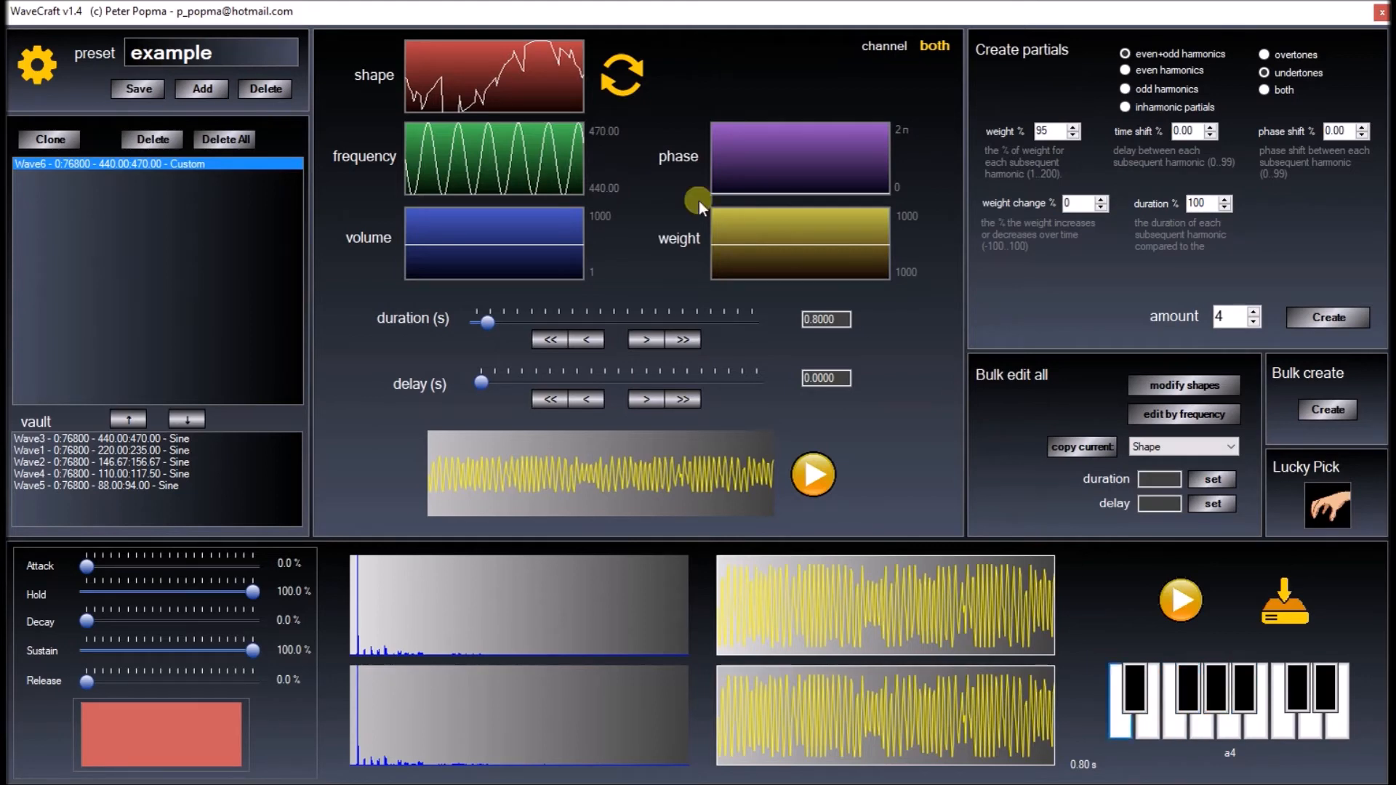
# Set the custom wave's shape to a plain sine, apply it and audition it on the keyboard for comparison.
pyautogui.click(520, 80)
pyautogui.click(254, 230)
pyautogui.click(578, 636)
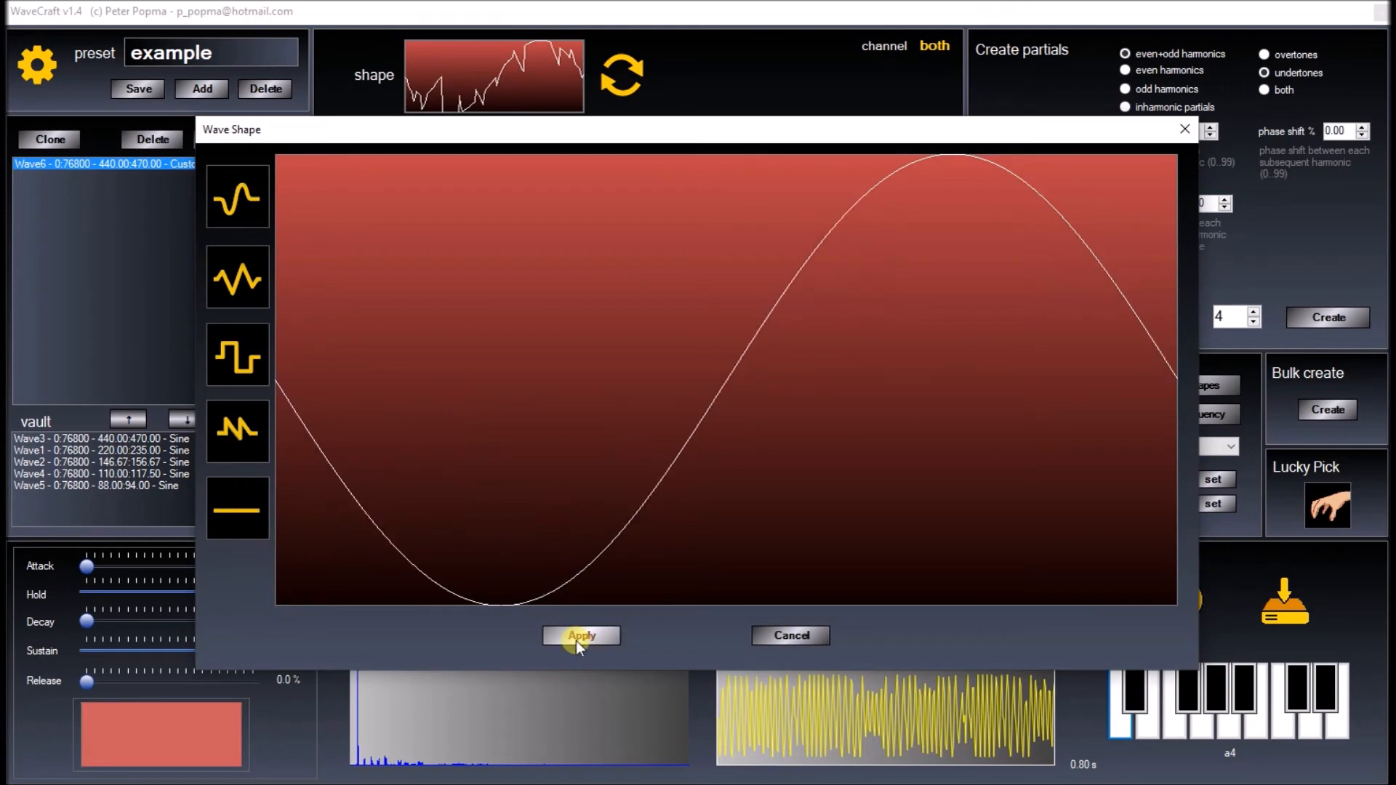
pyautogui.click(1218, 704)
pyautogui.click(1179, 683)
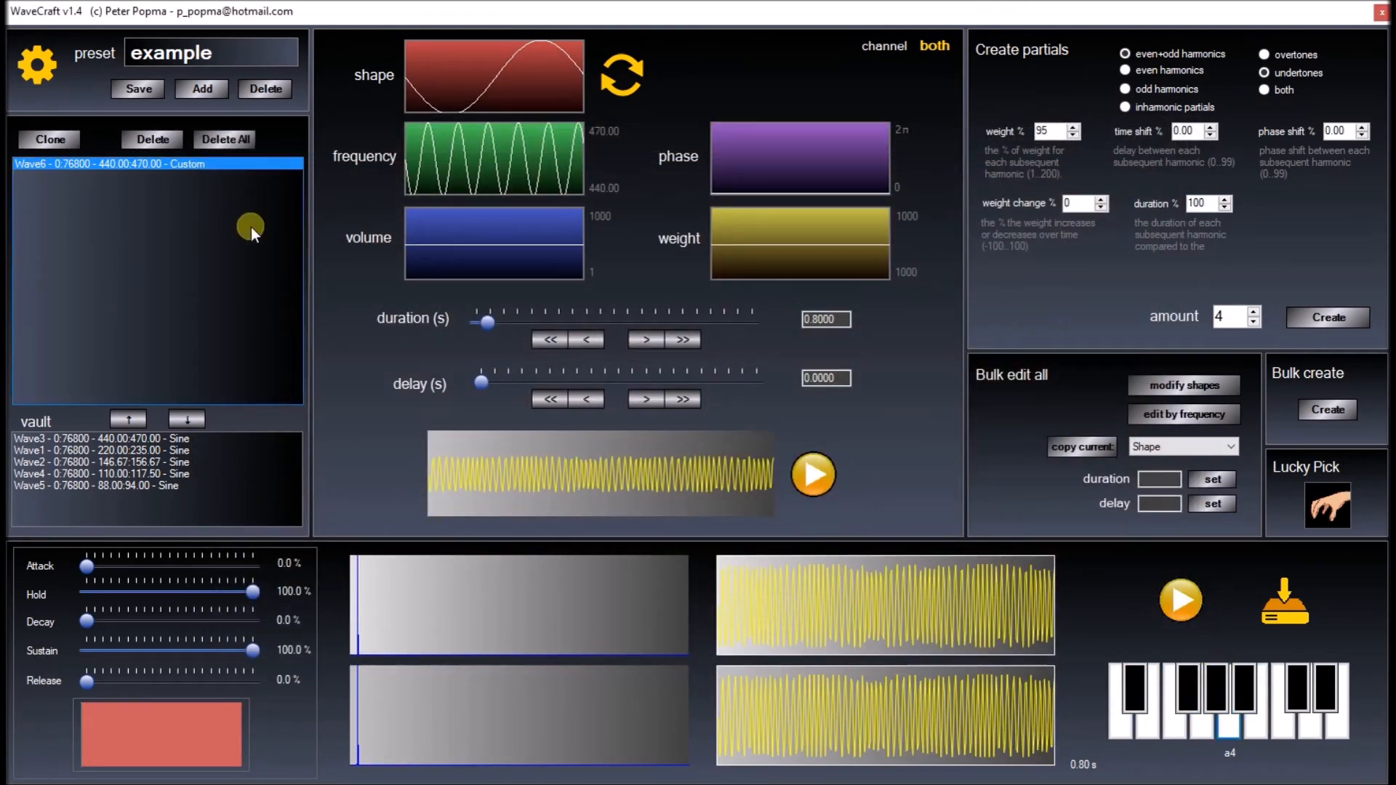
# Shape the sound's envelope with 7% attack, 59% hold and 36% release, and audition it.
pyautogui.click(102, 600)
pyautogui.click(54, 563)
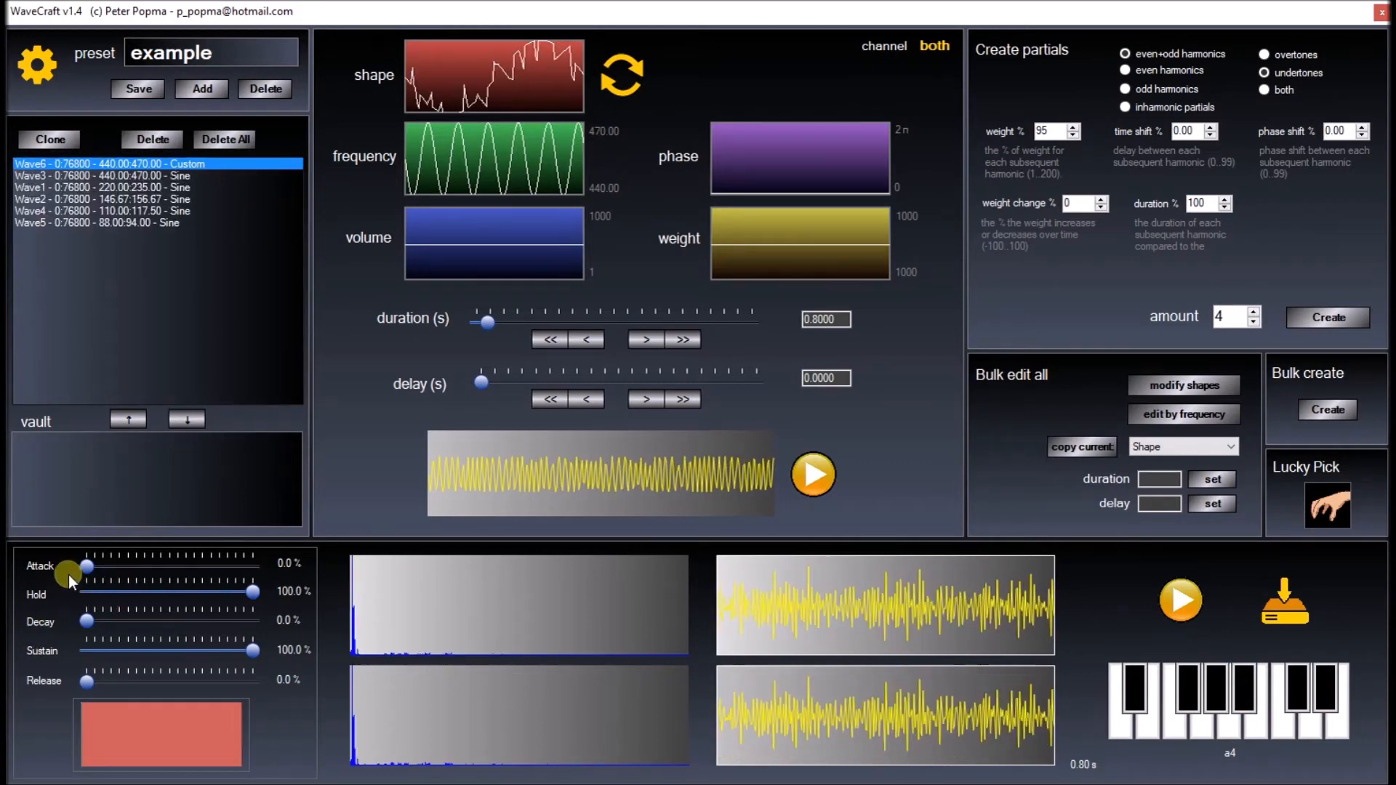
pyautogui.moveTo(87, 566); pyautogui.dragTo(97, 566)
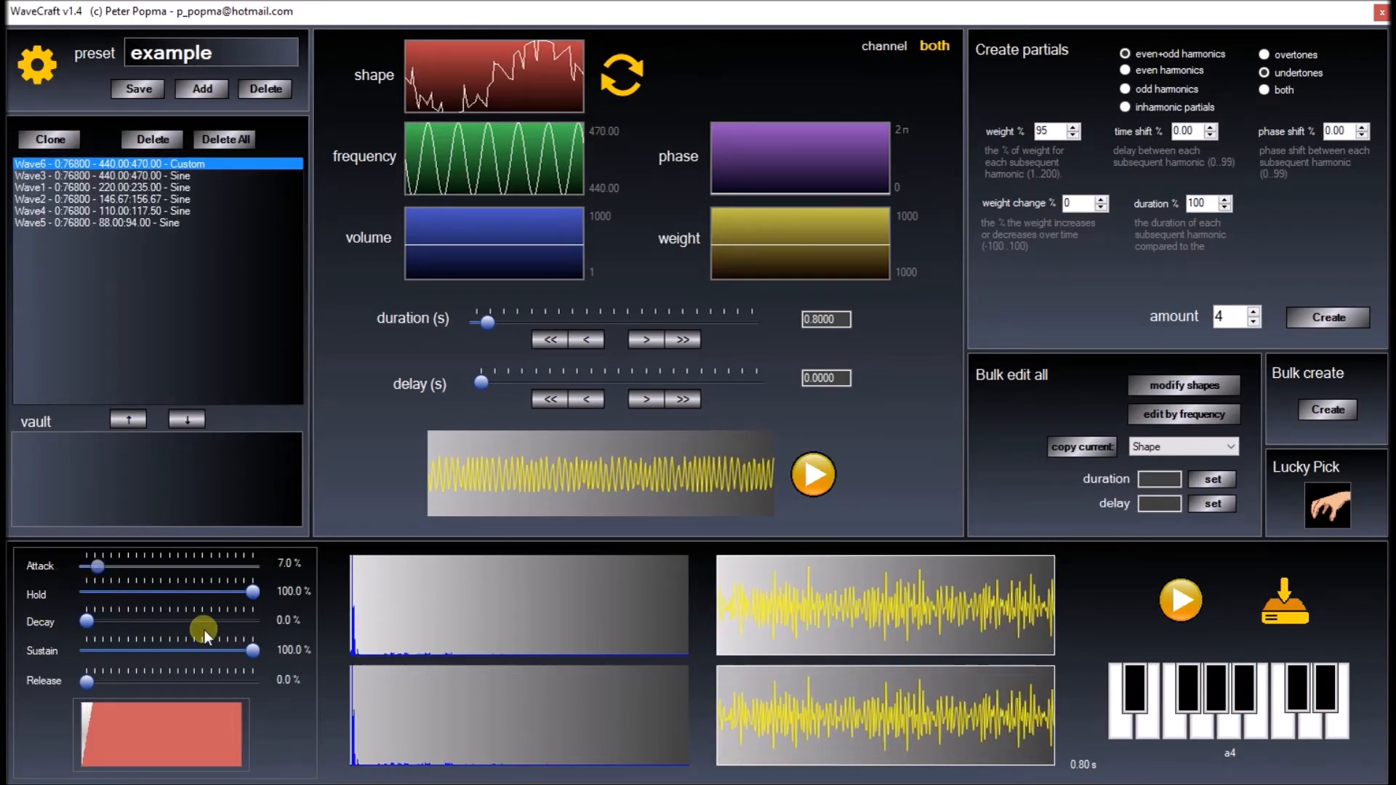
pyautogui.moveTo(213, 605); pyautogui.dragTo(208, 607)
pyautogui.moveTo(87, 680); pyautogui.dragTo(127, 683)
pyautogui.moveTo(208, 592); pyautogui.dragTo(184, 592)
pyautogui.moveTo(128, 682); pyautogui.dragTo(146, 681)
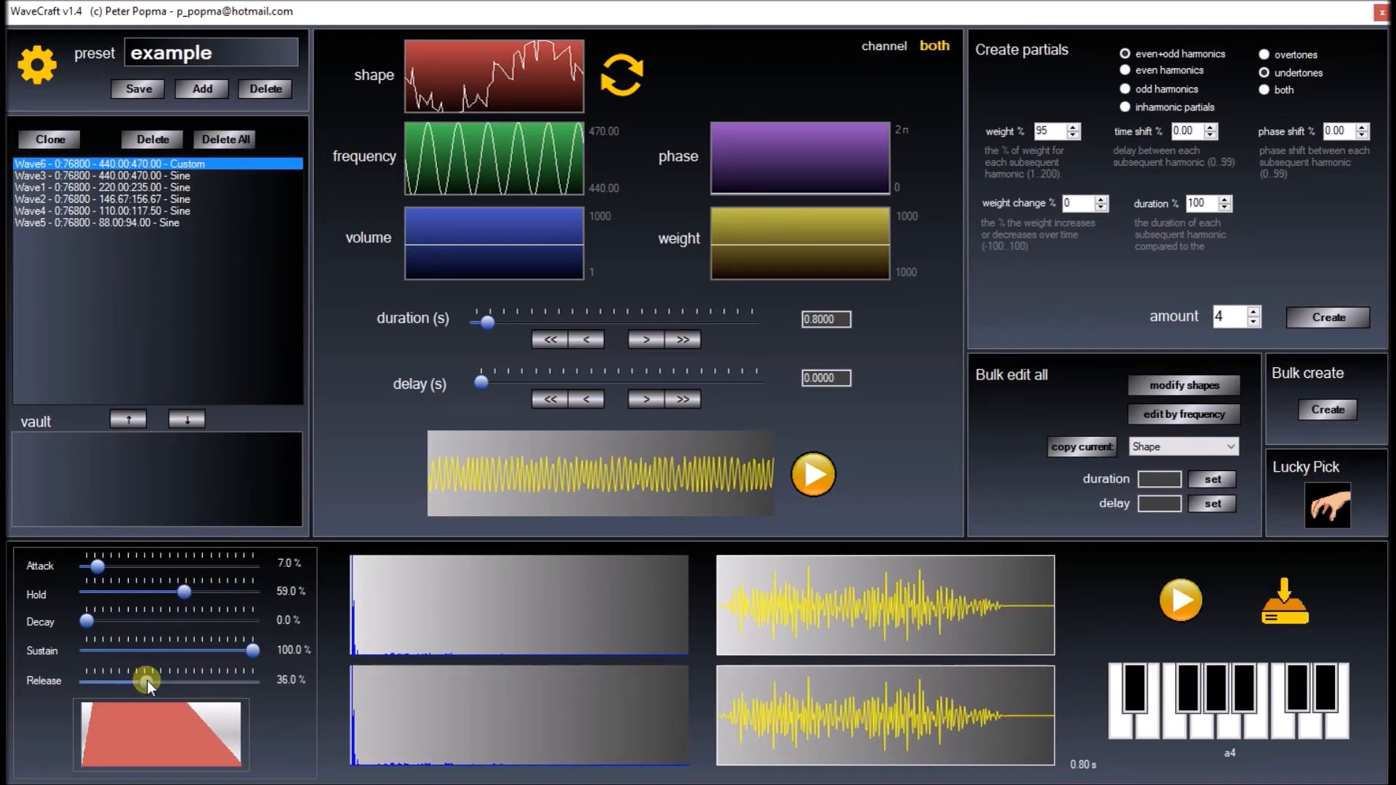
pyautogui.click(1172, 731)
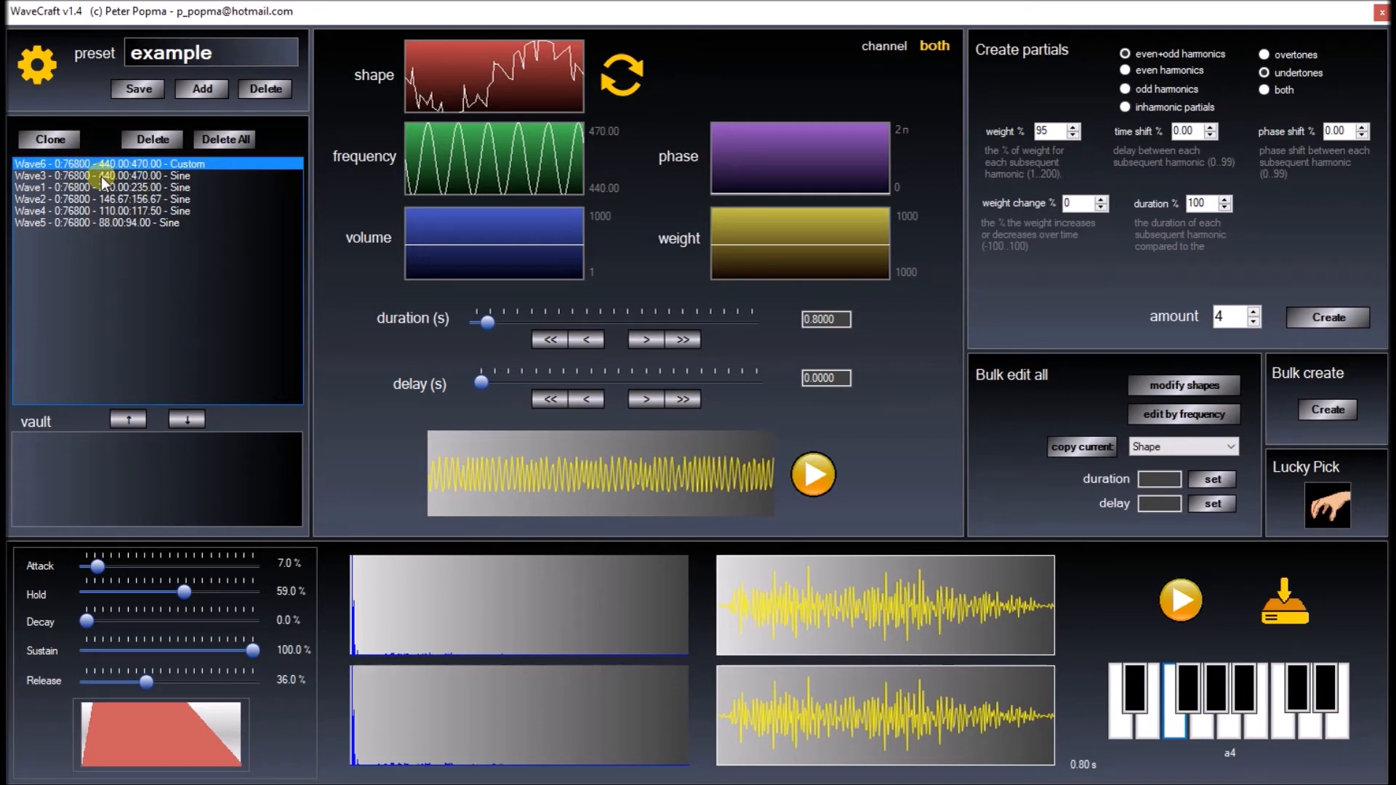
# Multi-select the waves from Wave1 to Wave4 and from Wave3 to Wave2, and return to Wave2 alone to compare the bulk edit scope.
pyautogui.click(149, 187)
pyautogui.moveTo(160, 208); pyautogui.dragTo(151, 214)
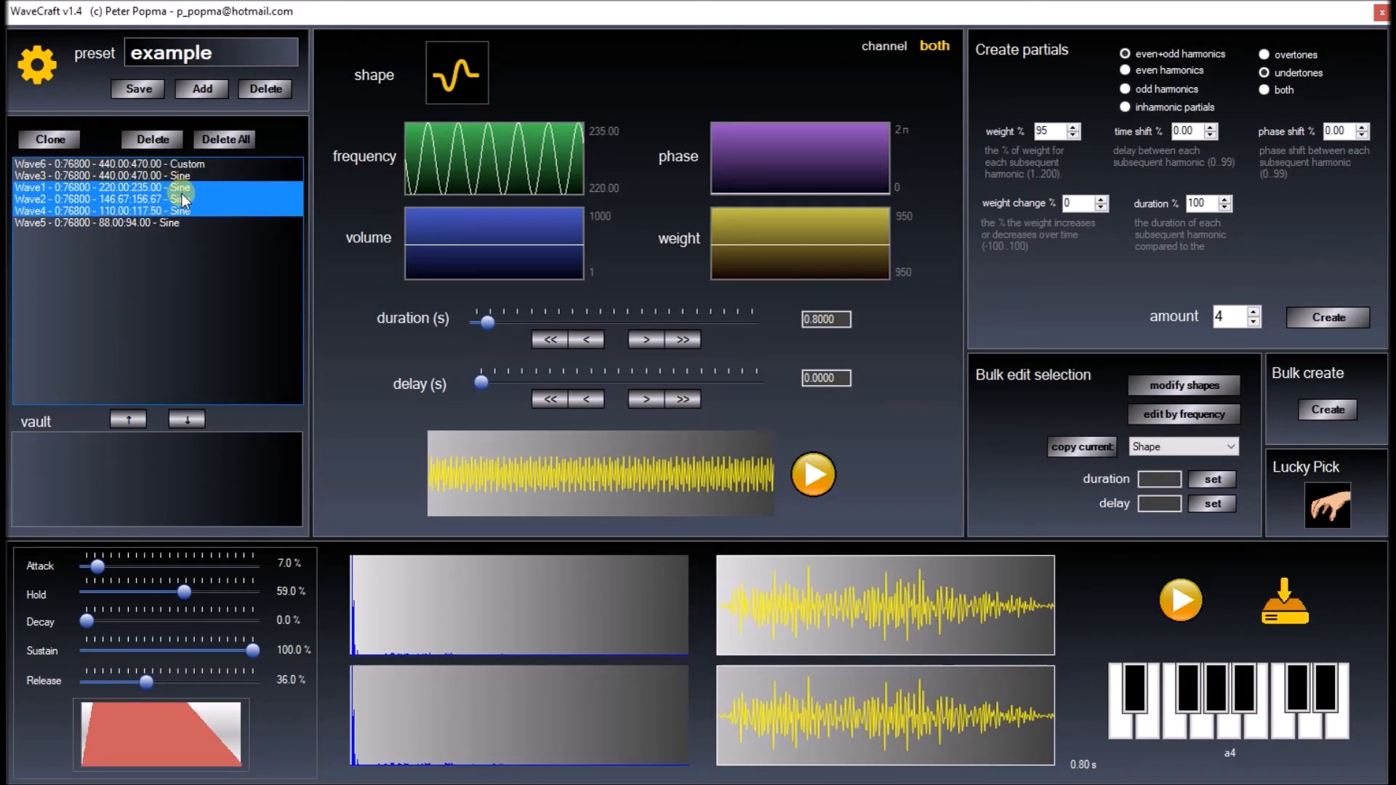
pyautogui.click(177, 178)
pyautogui.keyDown('shift'); pyautogui.click(169, 199); pyautogui.keyUp('shift')
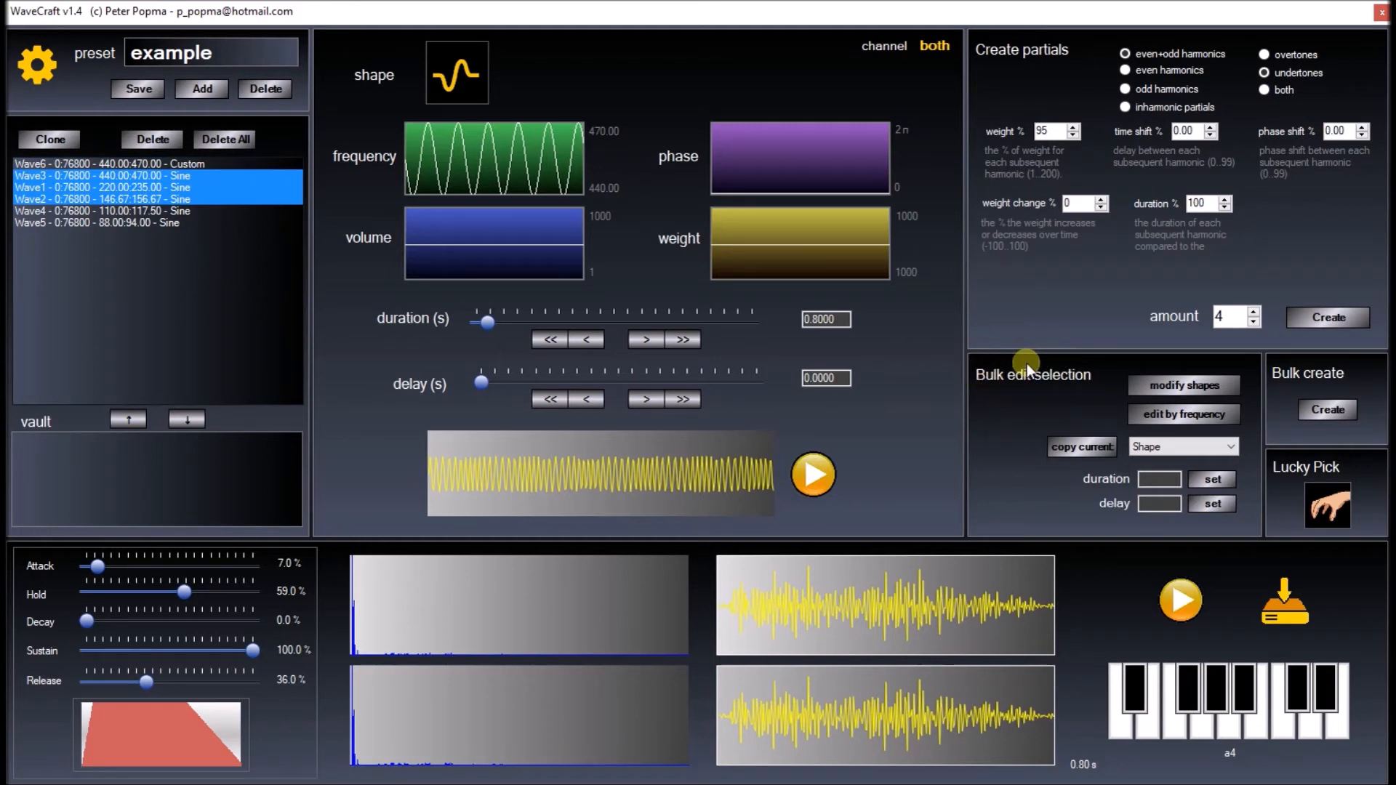
pyautogui.click(138, 198)
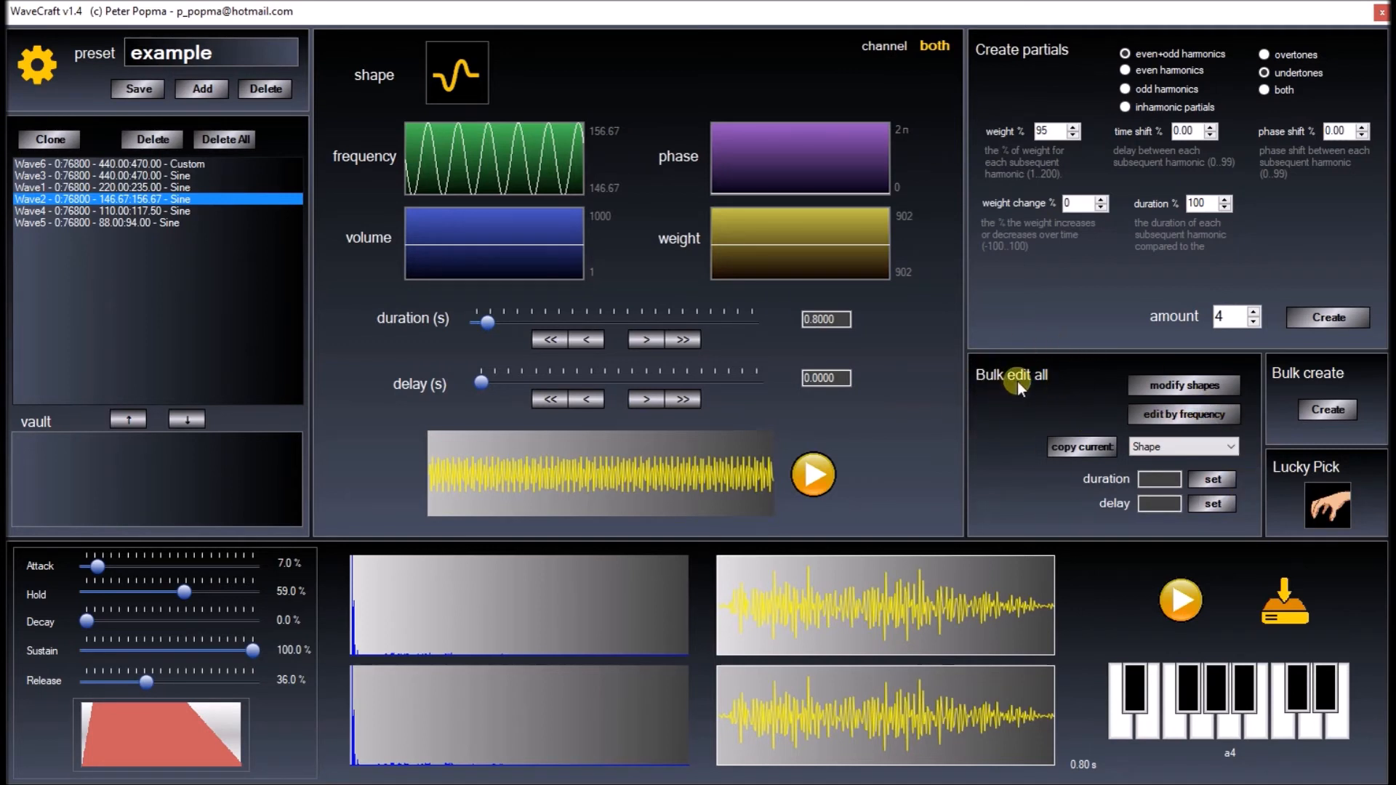
# Copy the jagged custom shape of Wave6 to all the other waves and check it on Wave4.
pyautogui.click(1173, 446)
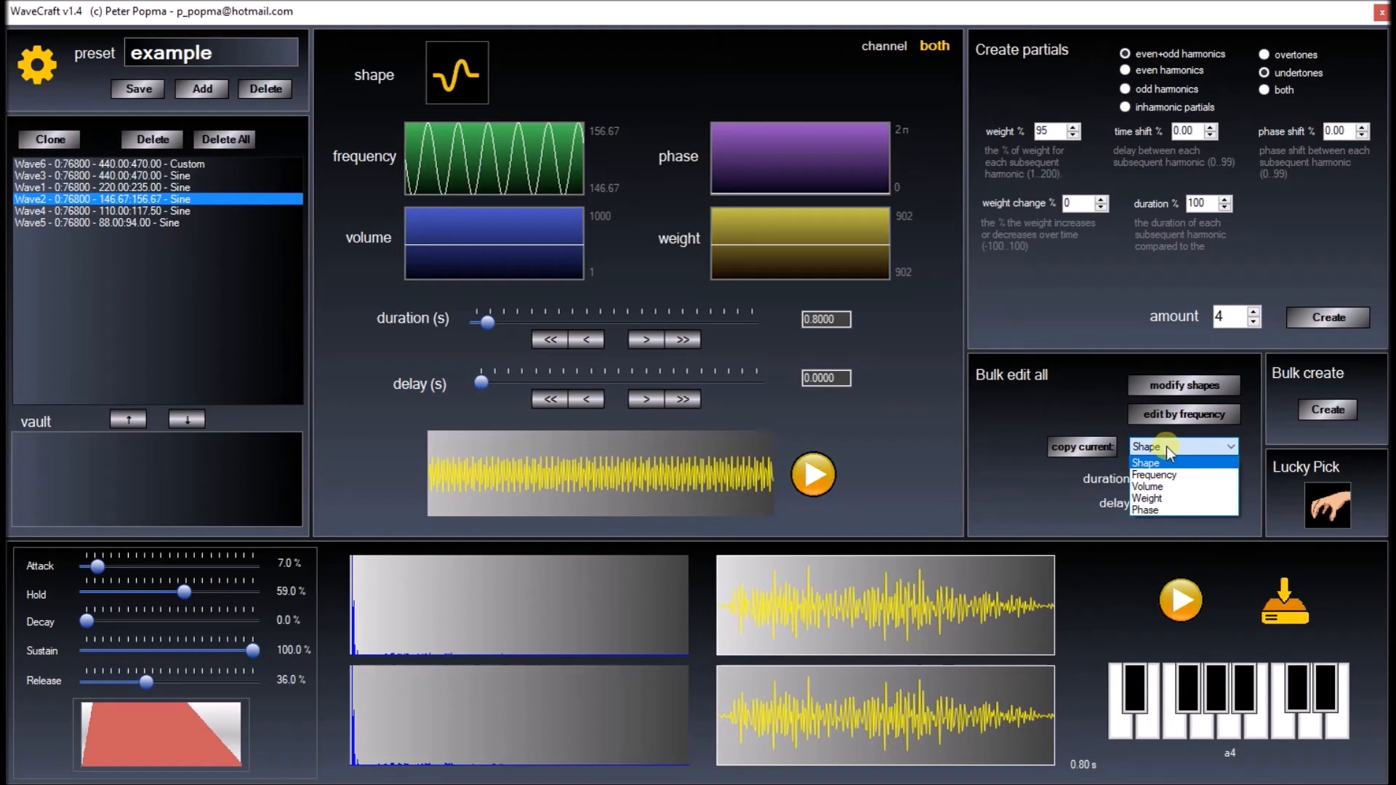
pyautogui.click(1167, 447)
pyautogui.click(260, 198)
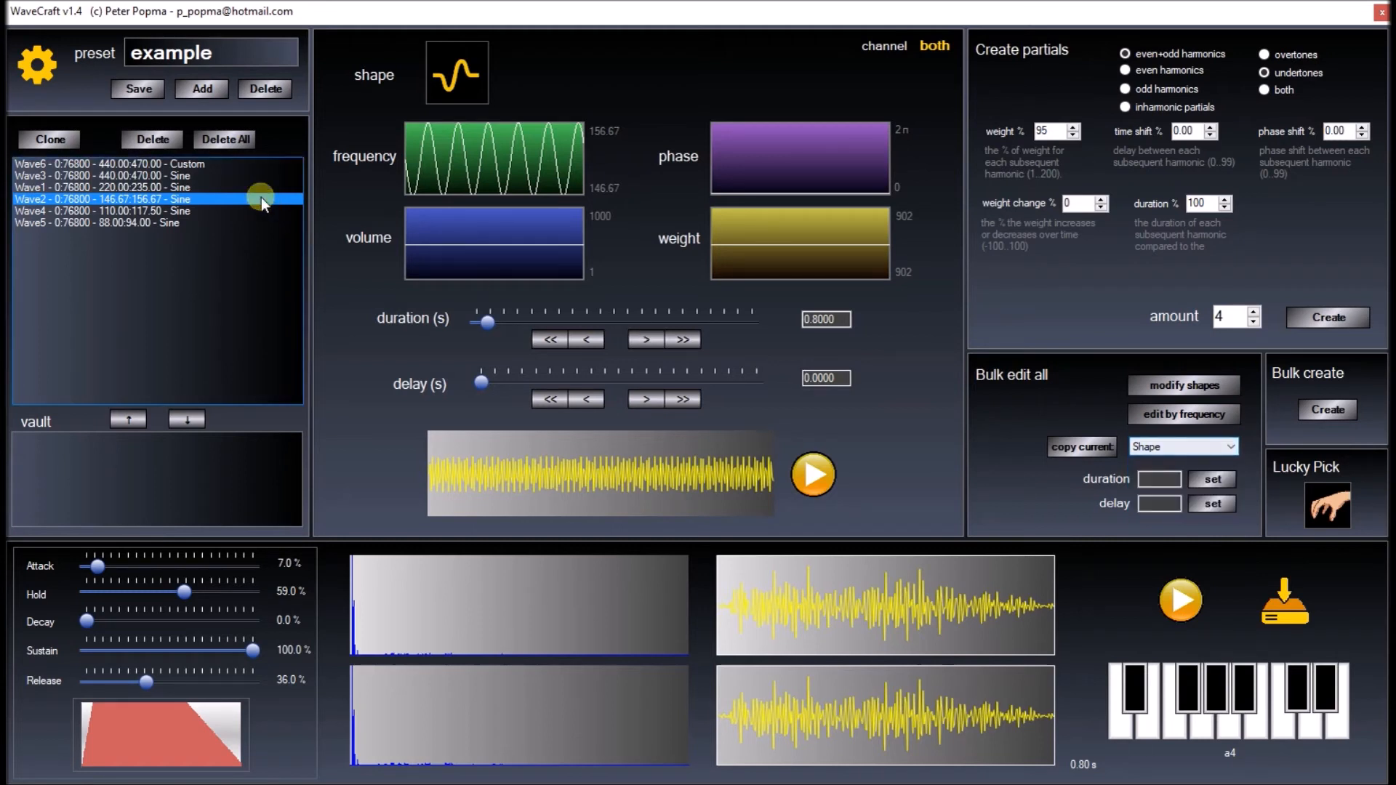
pyautogui.click(169, 168)
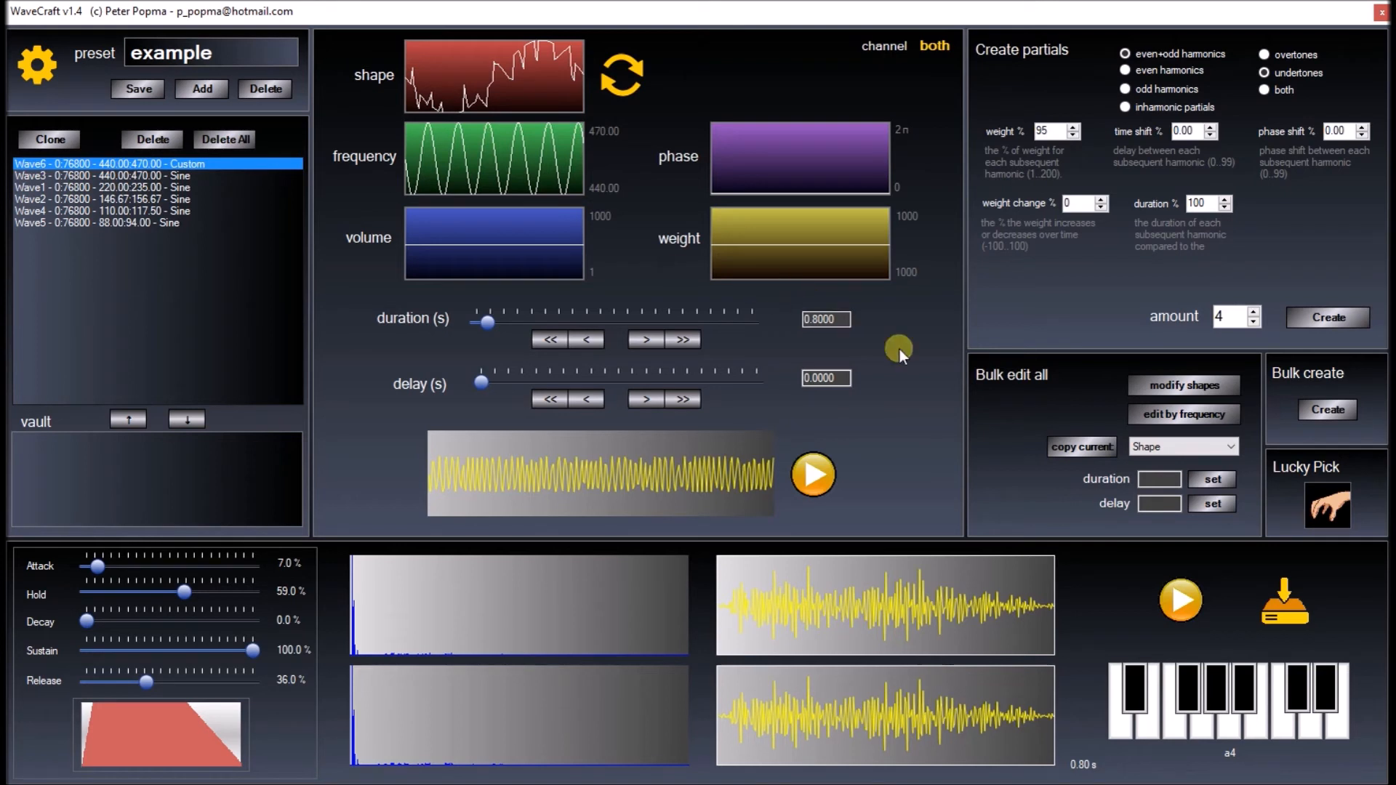
pyautogui.click(1080, 449)
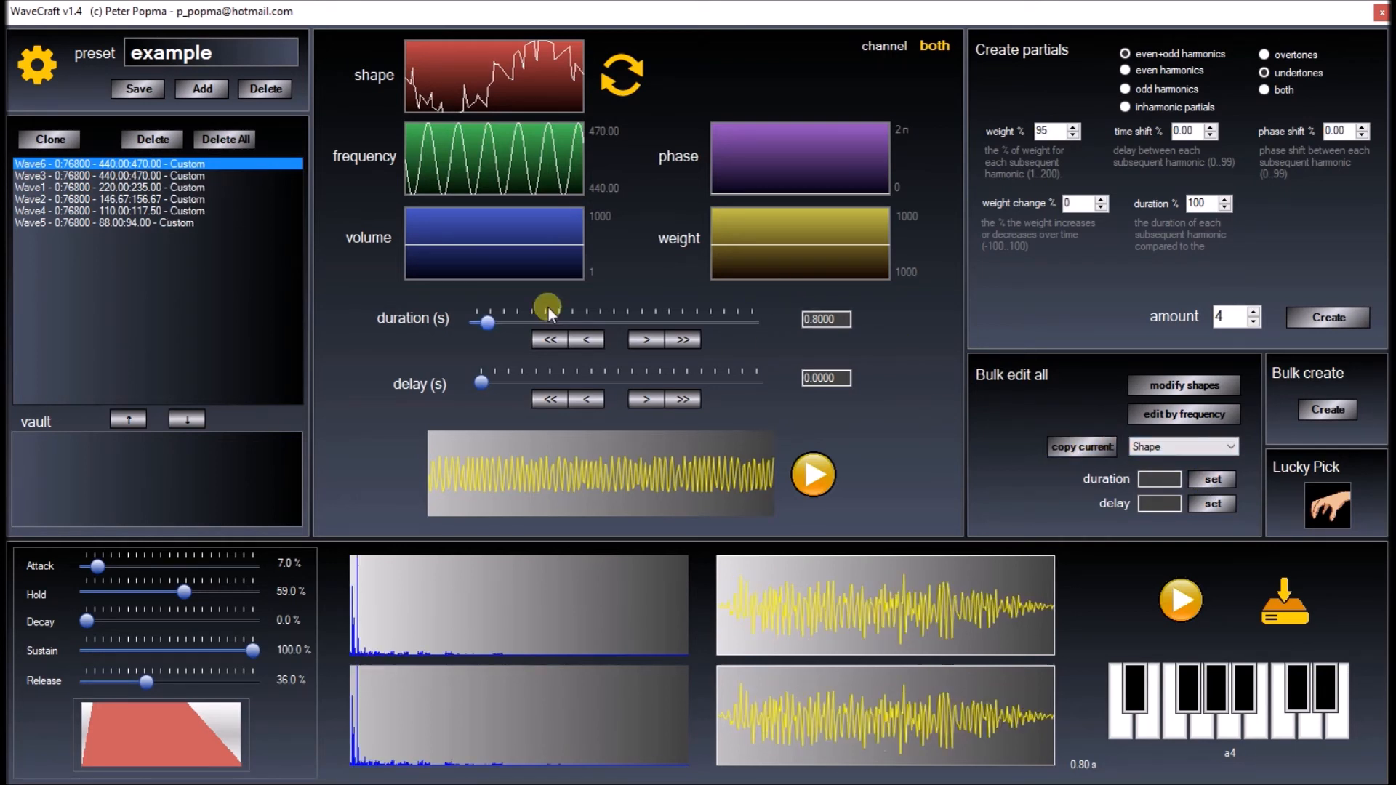
pyautogui.click(160, 208)
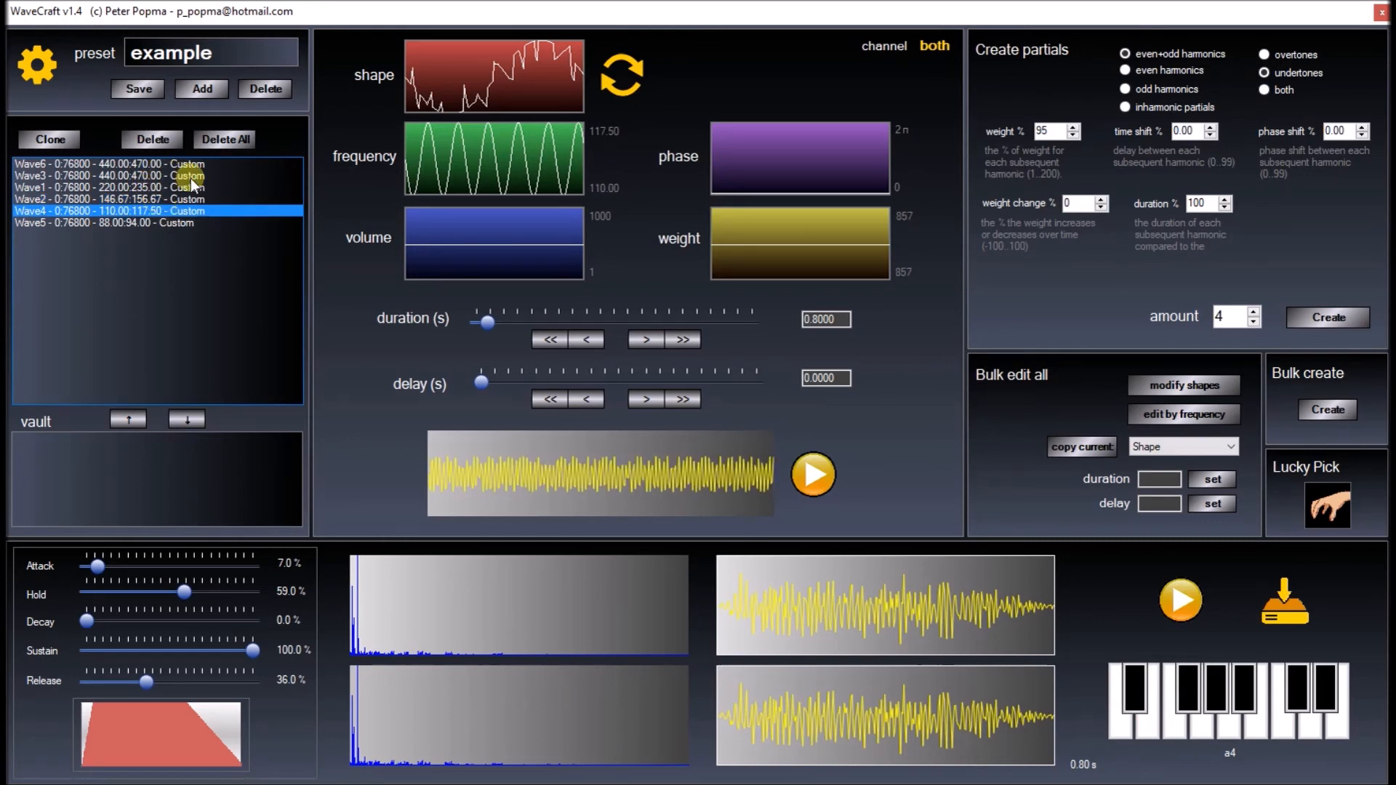
pyautogui.click(177, 162)
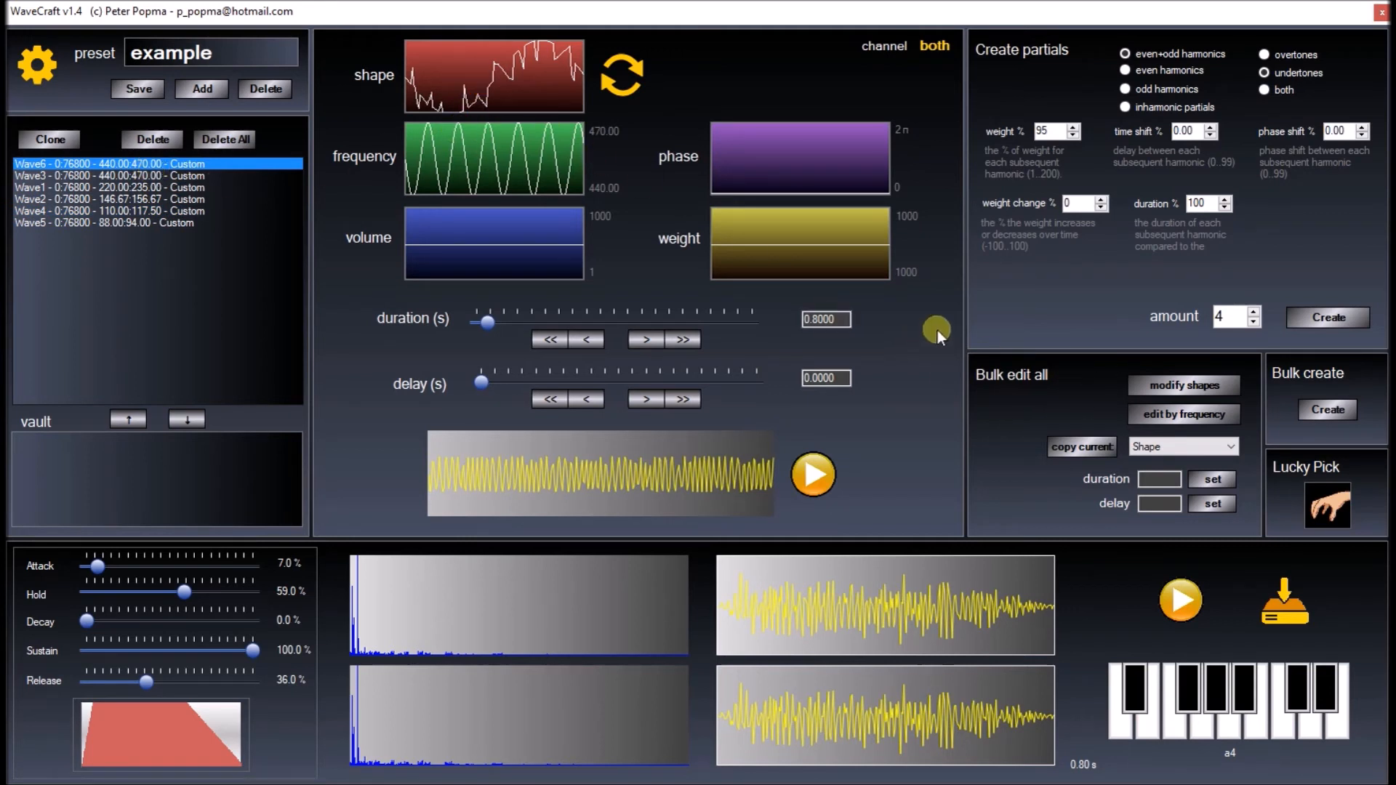
# Set the duration of all waves to 0.3 seconds with a bulk edit.
pyautogui.click(1151, 482)
pyautogui.write('3')
pyautogui.click(1212, 482)
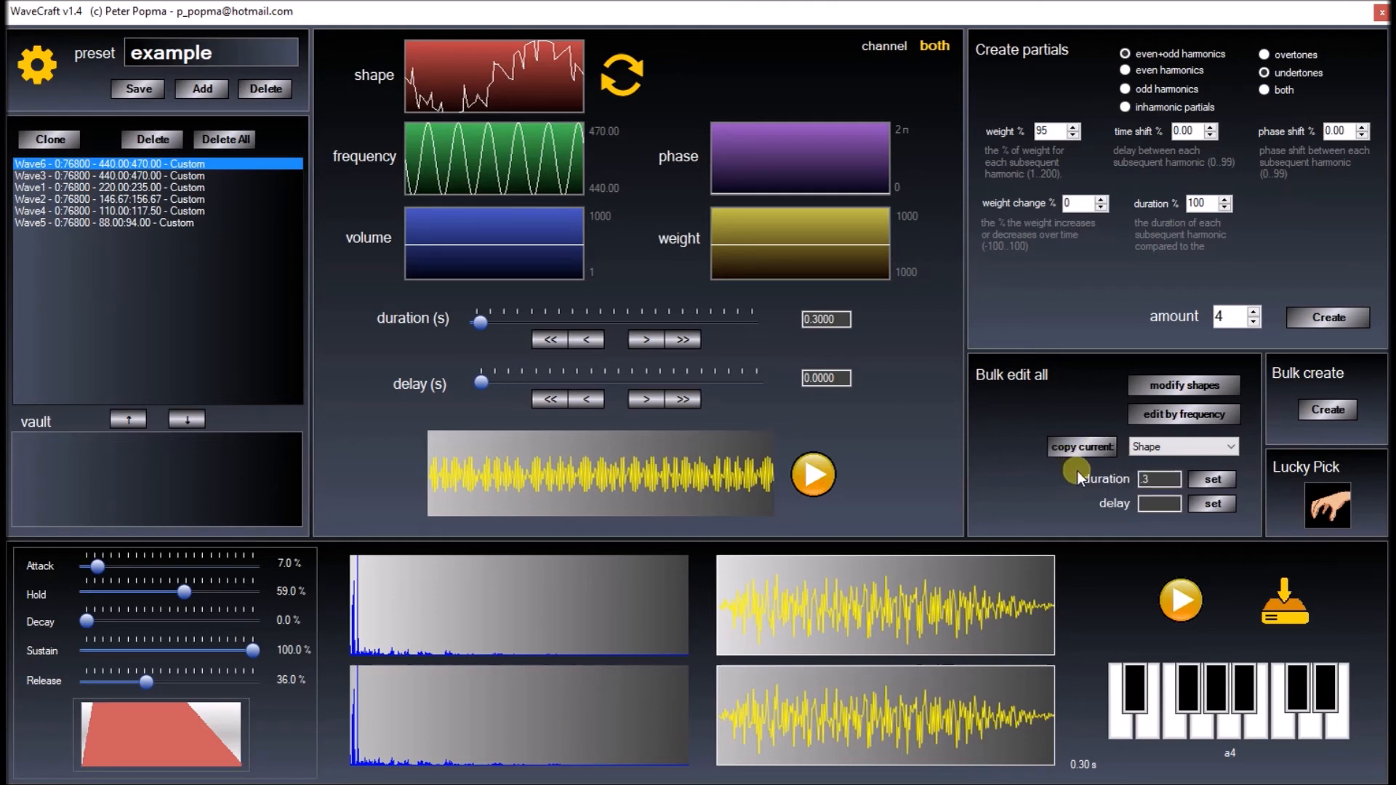
# Apply a linearly rising volume change from factor 1.000 to 1.500 to the waves from Wave1 down to Wave5, and check Wave2.
pyautogui.click(138, 177)
pyautogui.moveTo(138, 191); pyautogui.dragTo(175, 230)
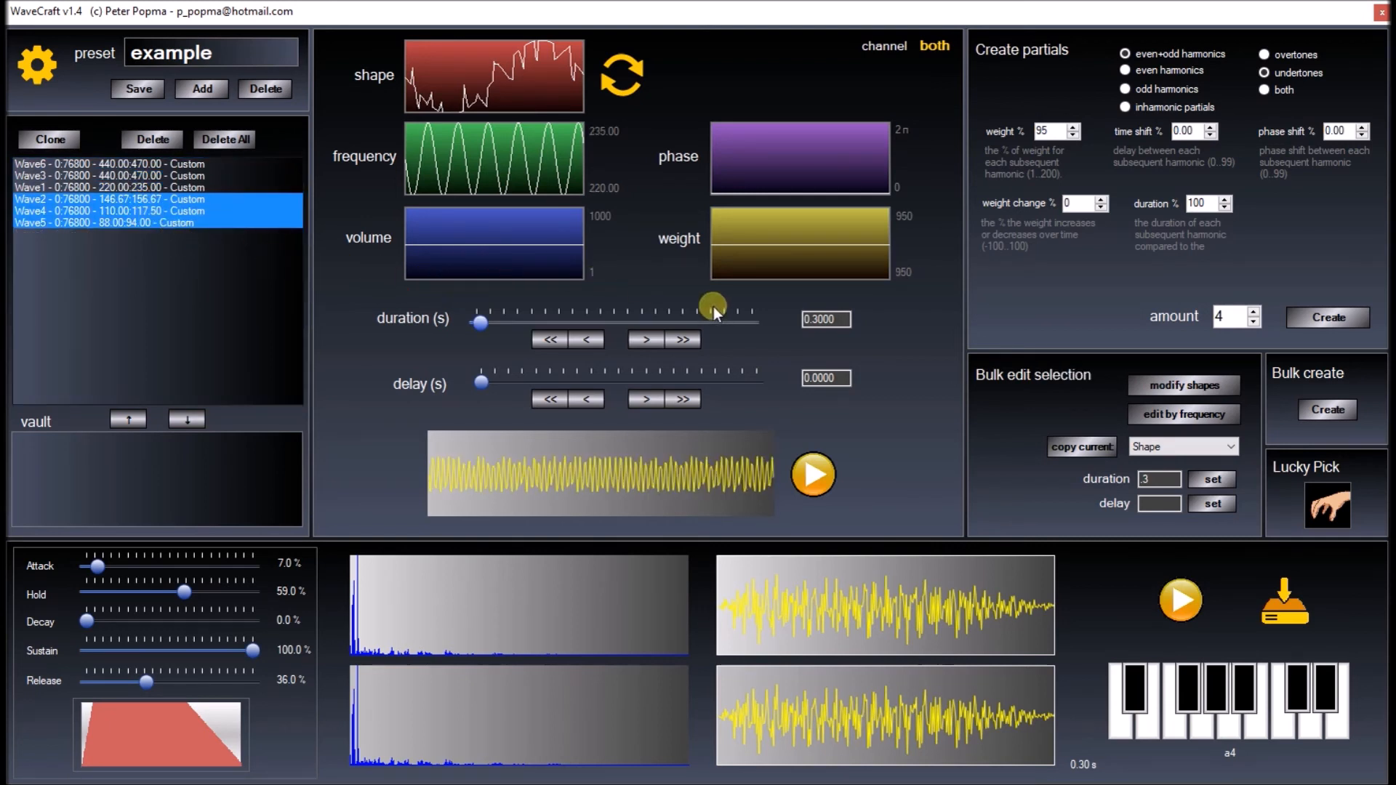
pyautogui.click(1185, 384)
pyautogui.click(152, 205)
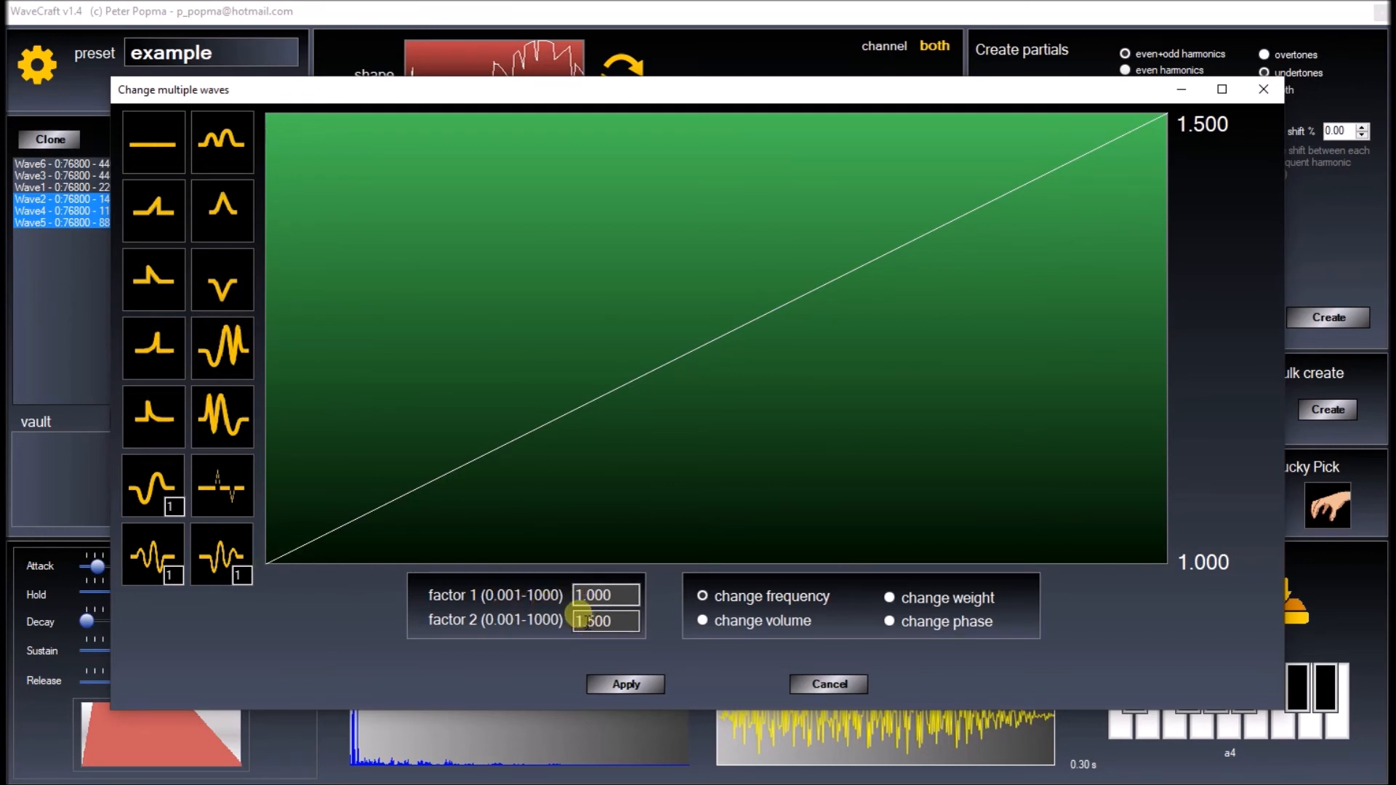
pyautogui.click(702, 620)
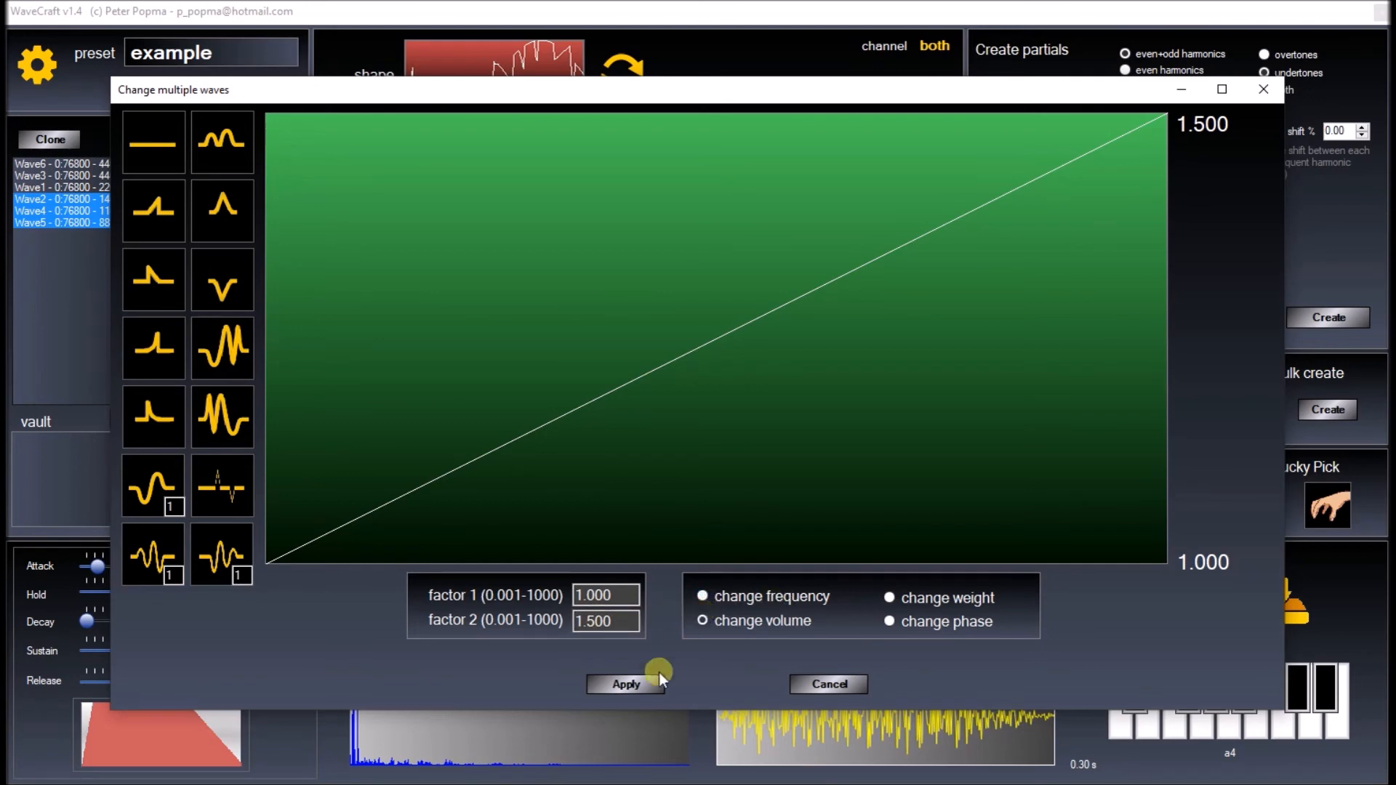
pyautogui.click(625, 684)
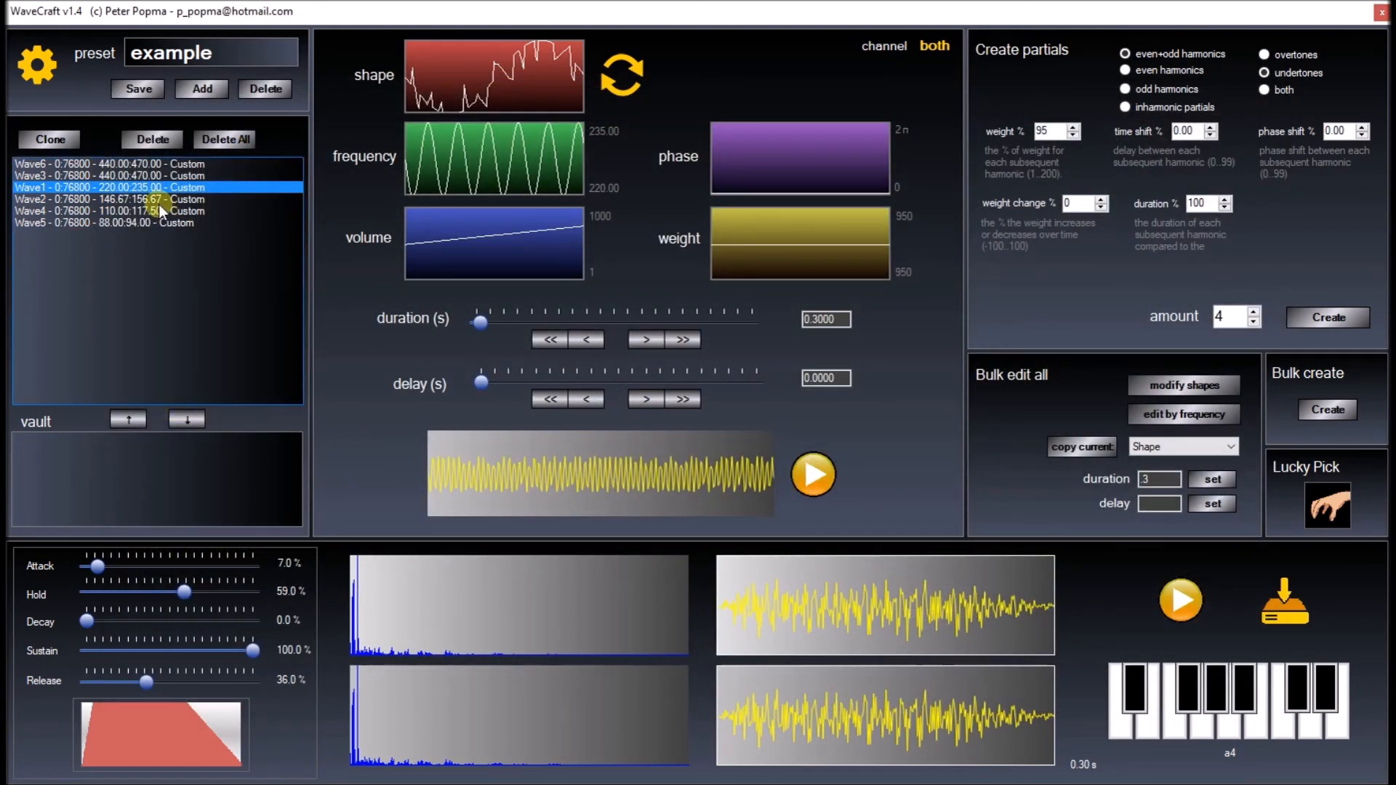
pyautogui.click(159, 199)
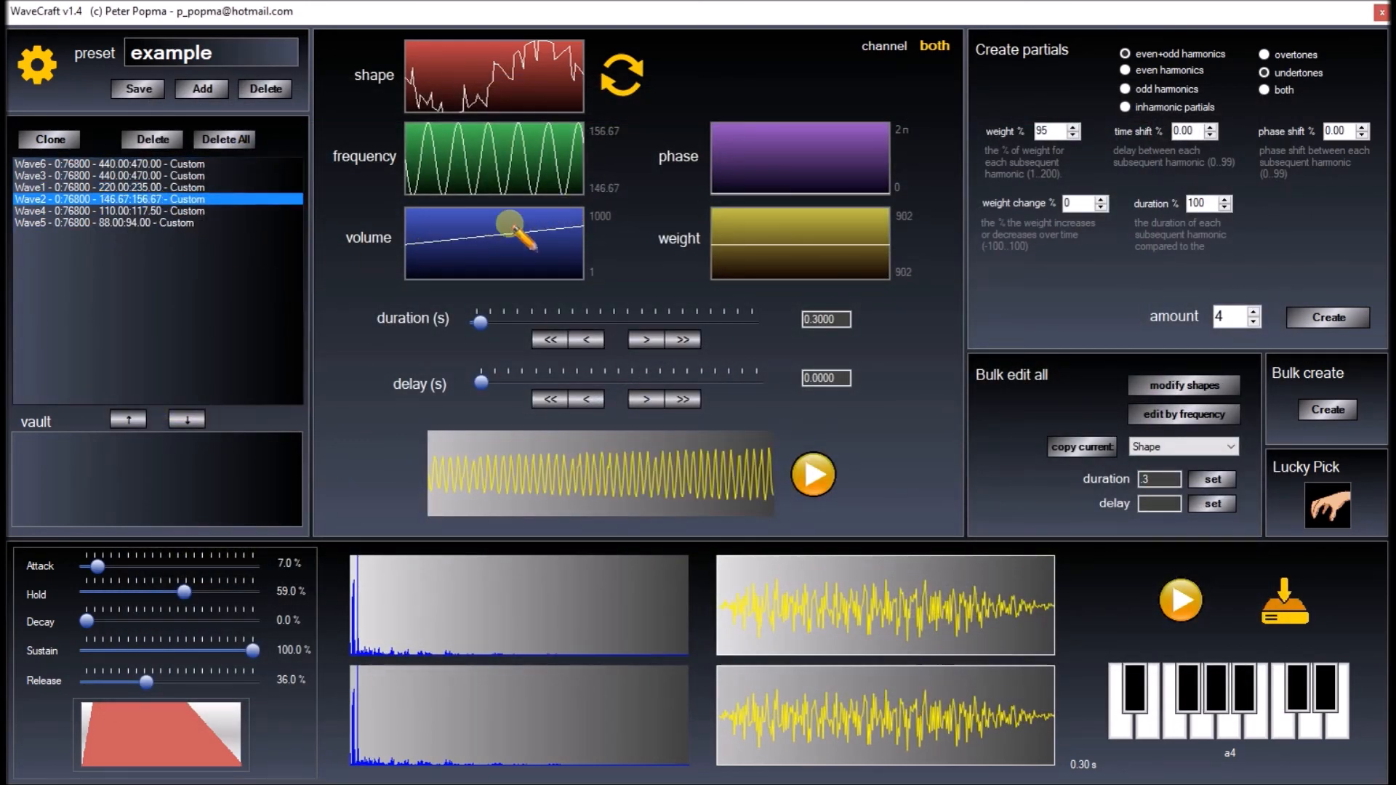
# Step through the waves from Wave5 up to Wave6 to compare which ones carry the rising volume curve.
pyautogui.click(172, 221)
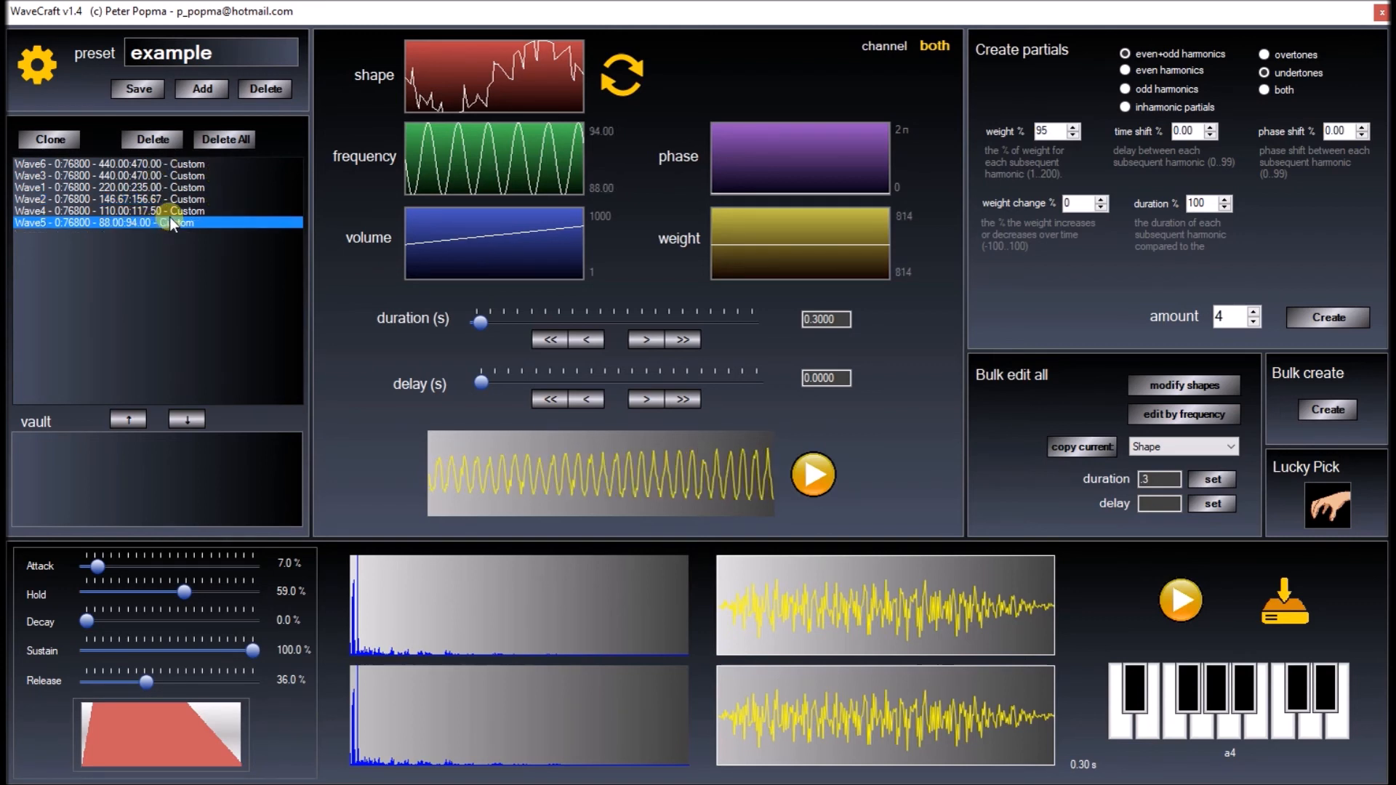
pyautogui.click(173, 210)
pyautogui.click(177, 200)
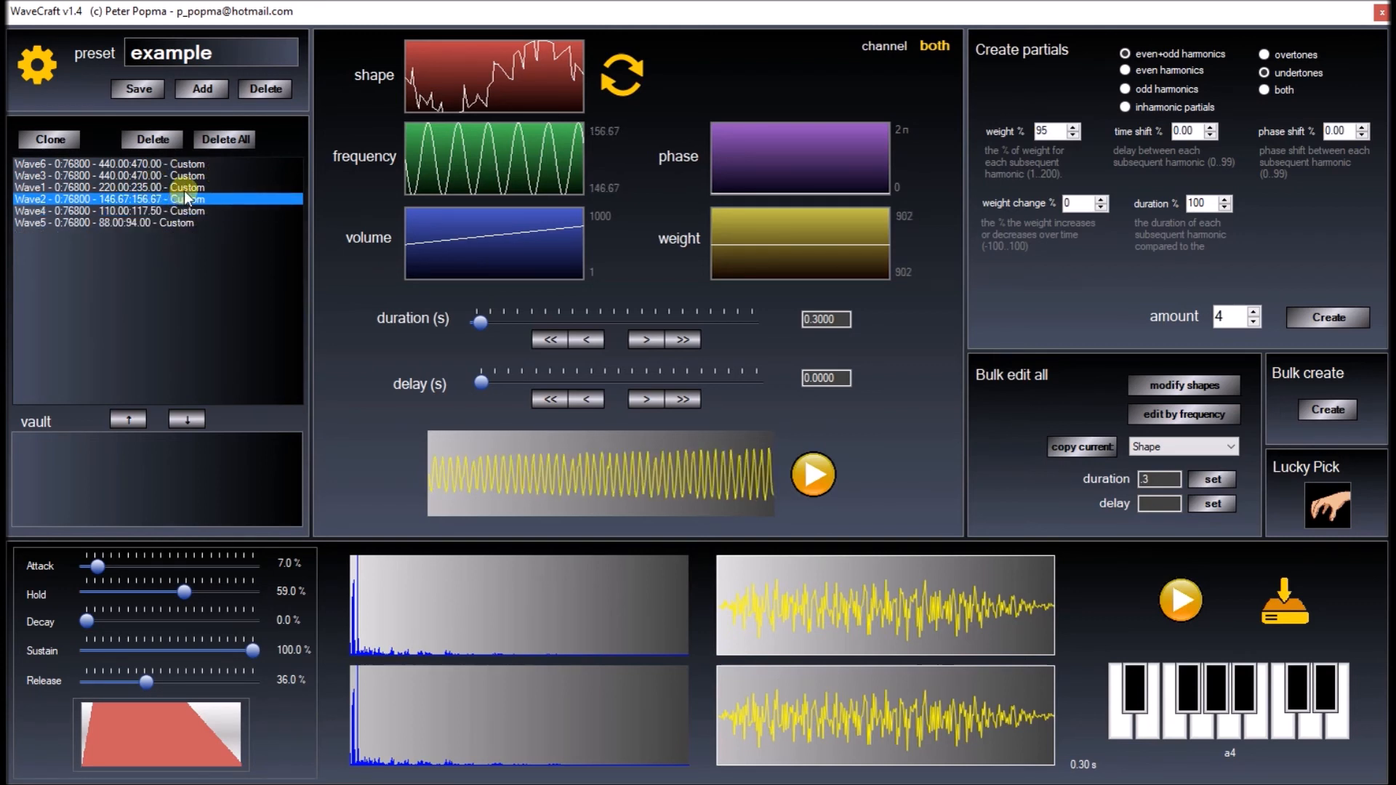
pyautogui.click(180, 187)
pyautogui.click(180, 176)
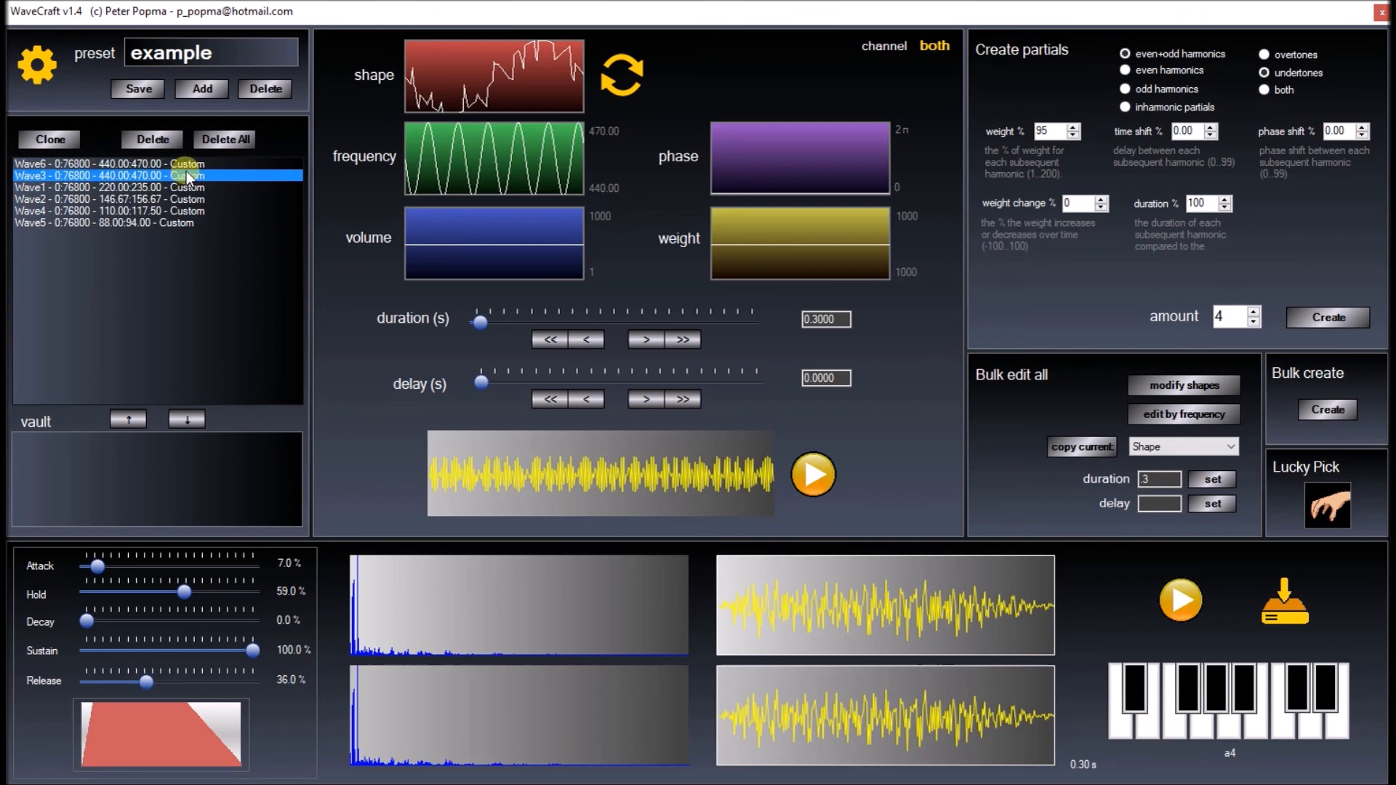
pyautogui.click(169, 186)
pyautogui.click(164, 166)
pyautogui.click(156, 174)
pyautogui.click(174, 187)
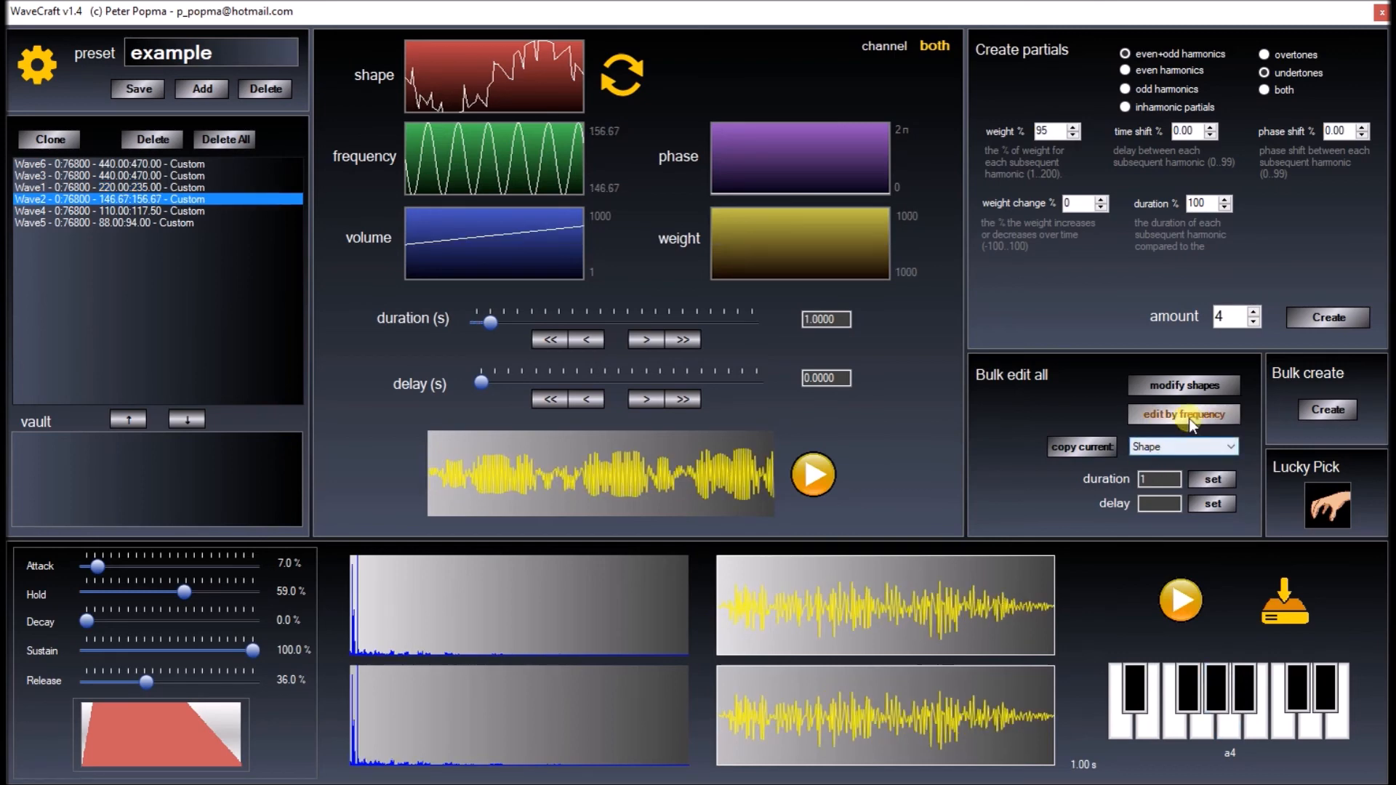
pyautogui.click(1187, 422)
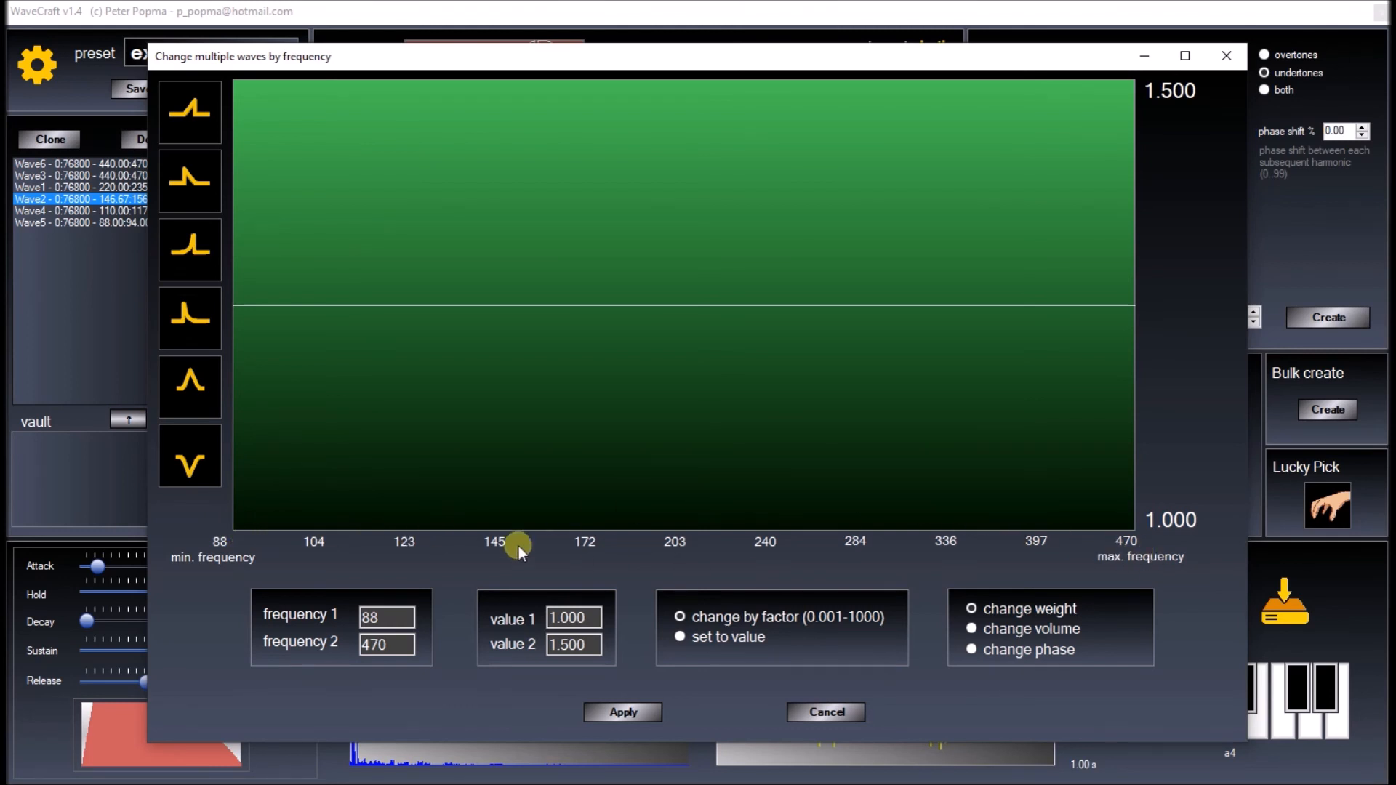
pyautogui.click(190, 112)
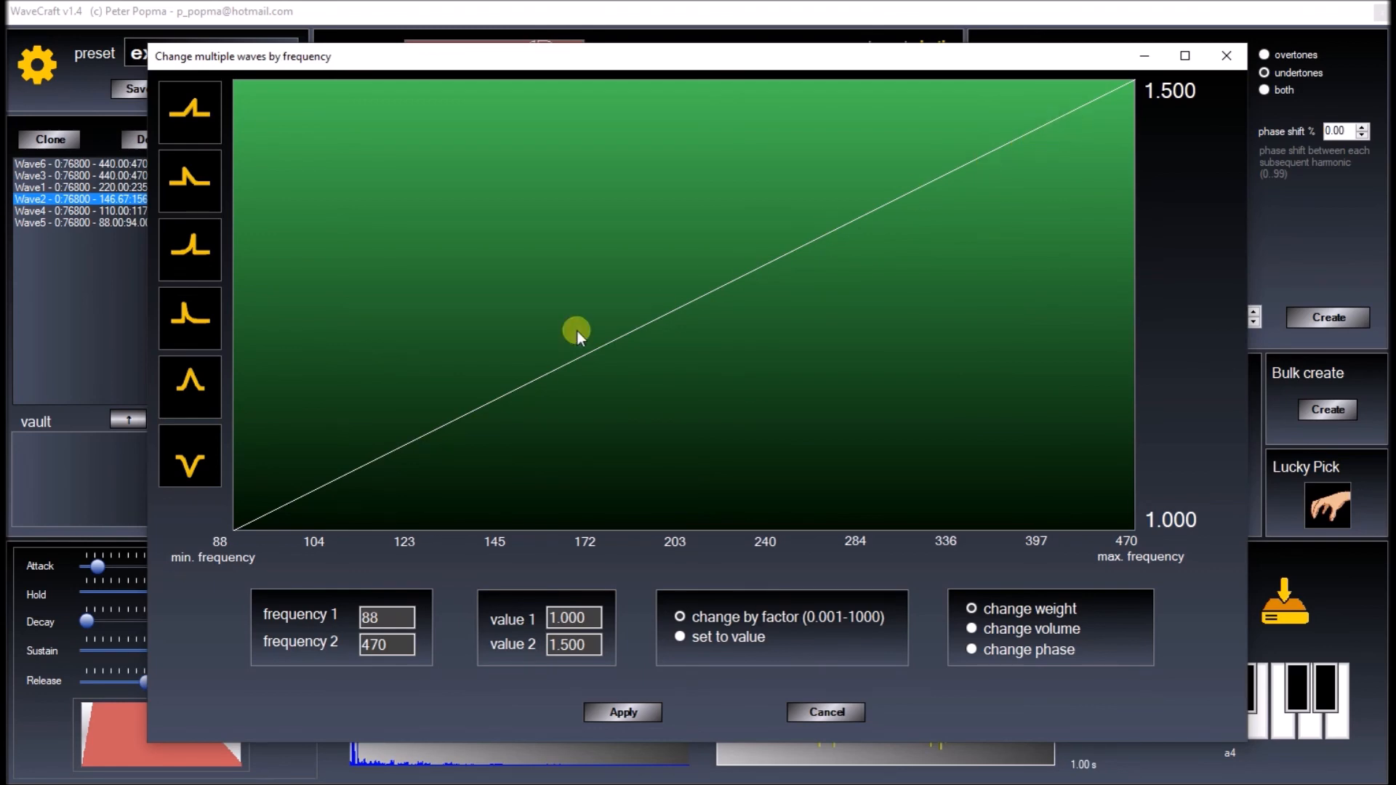
pyautogui.click(818, 711)
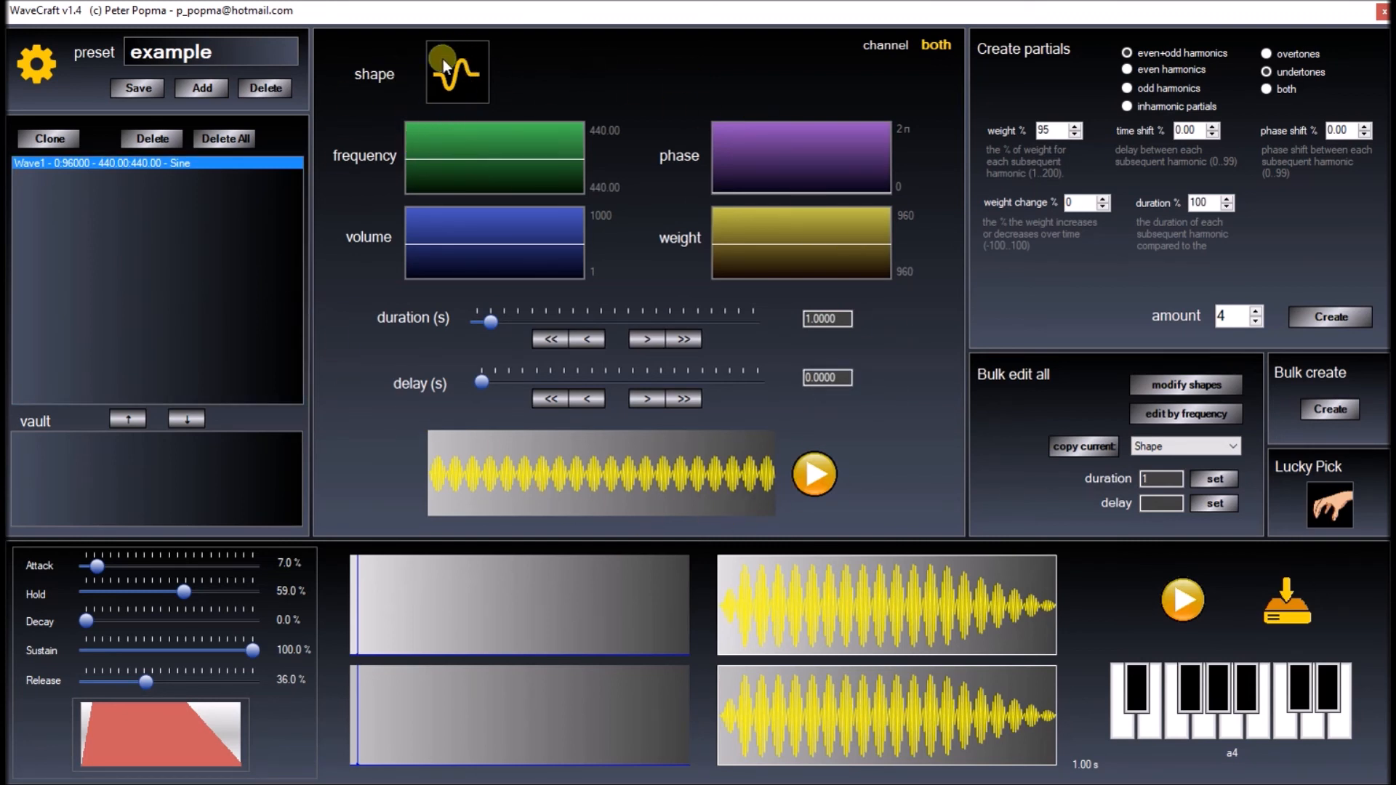
# Shape Wave1's volume as an oscillation of growing amplitude with 8 cycles between volumes 1 and 1000.
pyautogui.click(441, 237)
pyautogui.click(193, 565)
pyautogui.write('8')
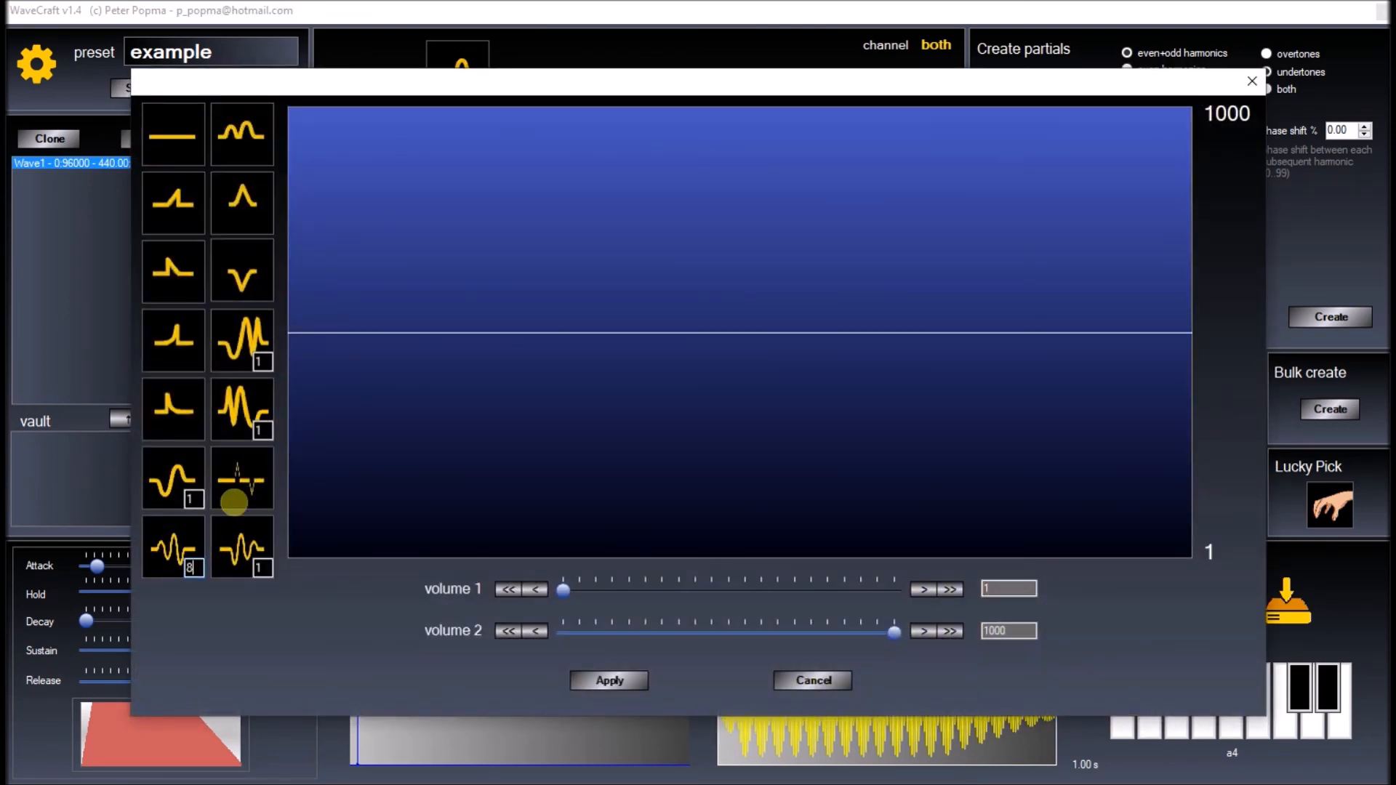
pyautogui.click(164, 547)
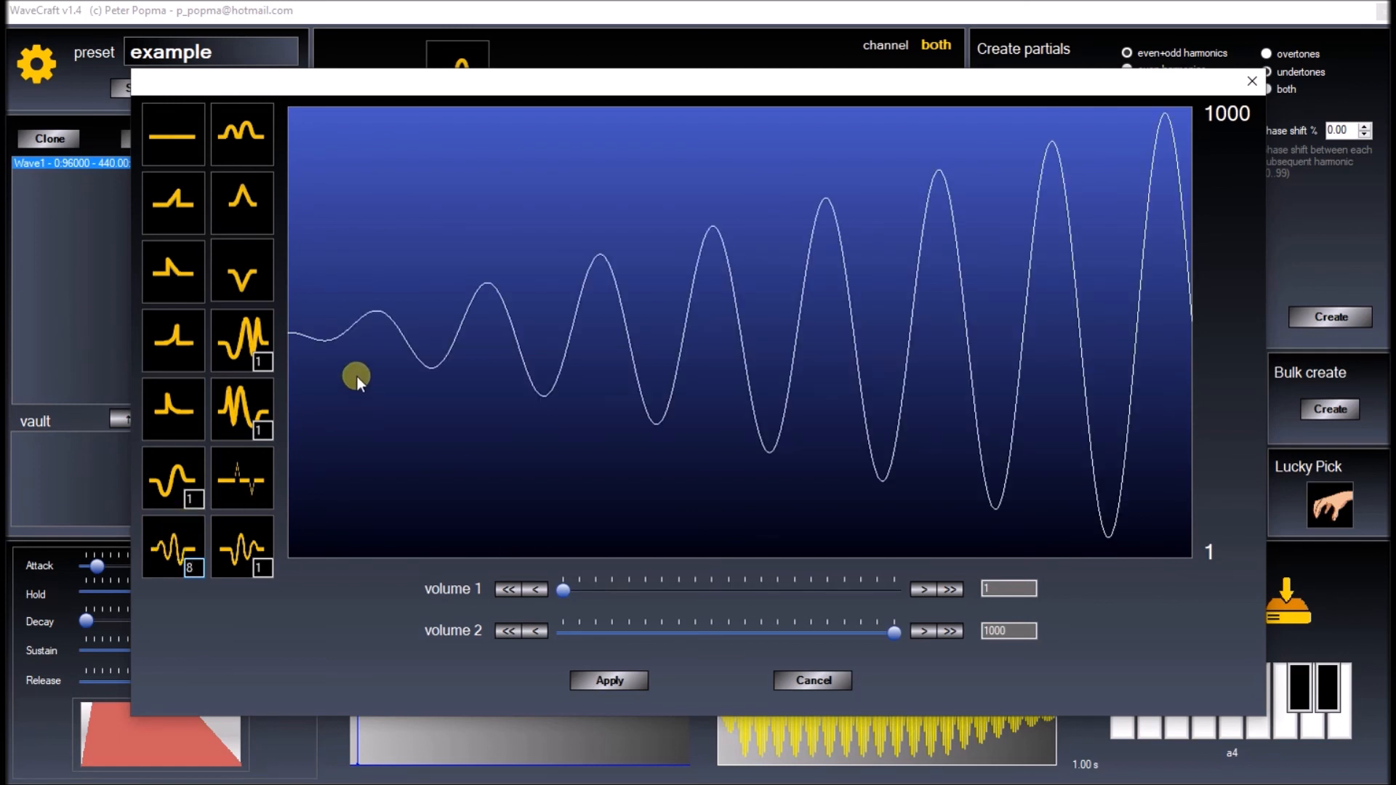
pyautogui.click(609, 680)
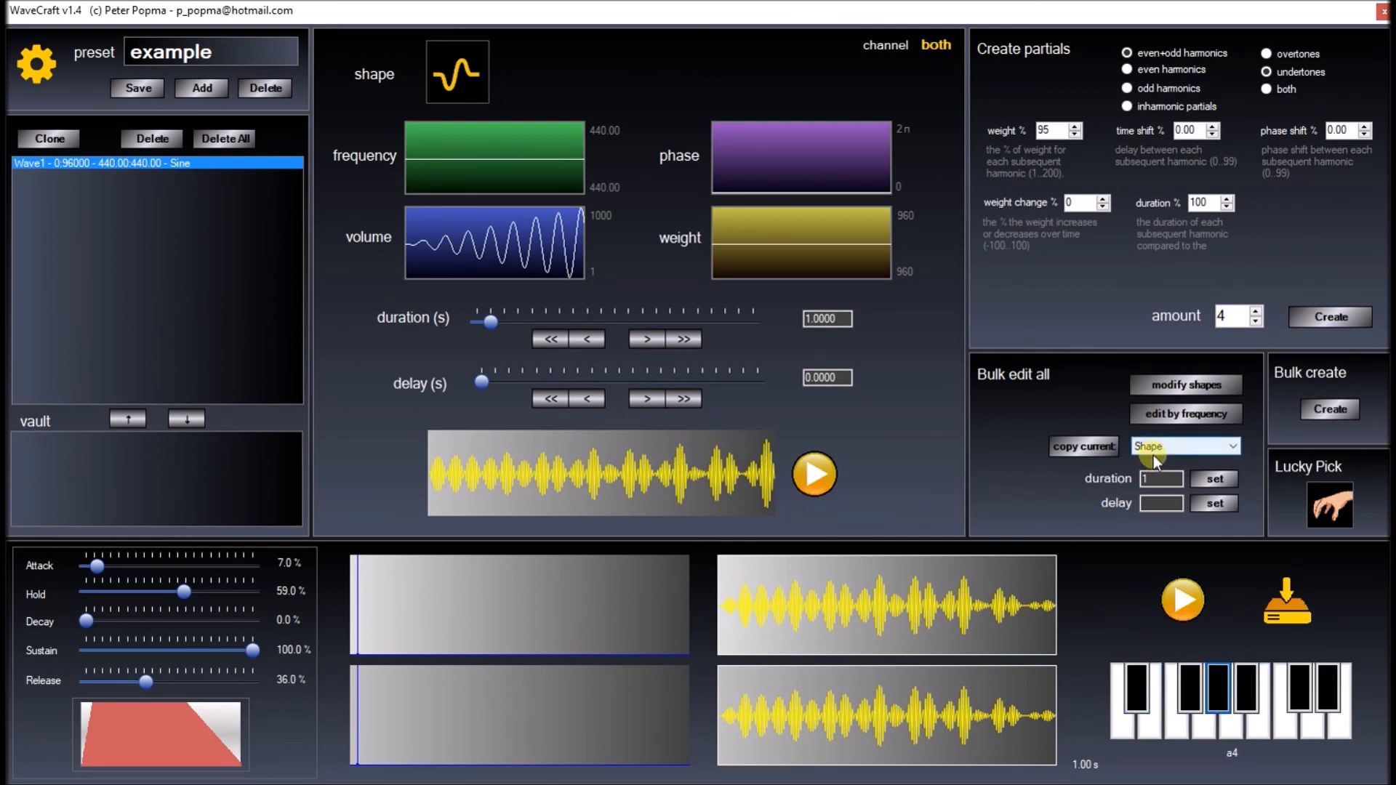
# Bulk create 12 waves from frequency 20 to 4000 with weights falling from about 1000 to about 120, and delete the original Wave1.
pyautogui.click(1328, 408)
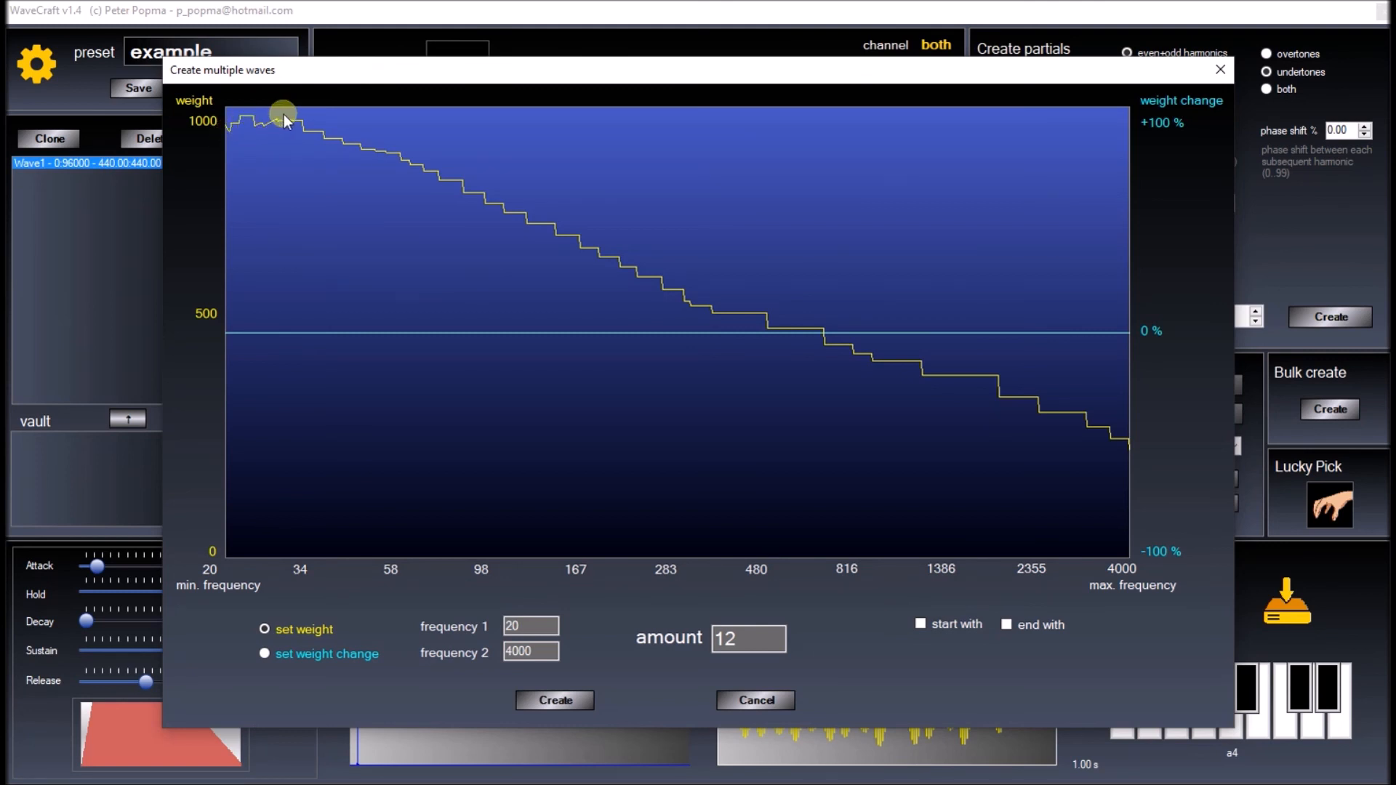
pyautogui.moveTo(218, 116)
pyautogui.mouseDown()
pyautogui.moveTo(708, 262)
pyautogui.moveTo(874, 355)
pyautogui.moveTo(1094, 542)
pyautogui.moveTo(1141, 527)
pyautogui.moveTo(1128, 504)
pyautogui.moveTo(1094, 502)
pyautogui.moveTo(749, 334)
pyautogui.moveTo(517, 192)
pyautogui.moveTo(285, 121)
pyautogui.moveTo(210, 116)
pyautogui.moveTo(251, 115)
pyautogui.moveTo(235, 115)
pyautogui.moveTo(588, 256)
pyautogui.moveTo(933, 446)
pyautogui.moveTo(1093, 503)
pyautogui.mouseUp()
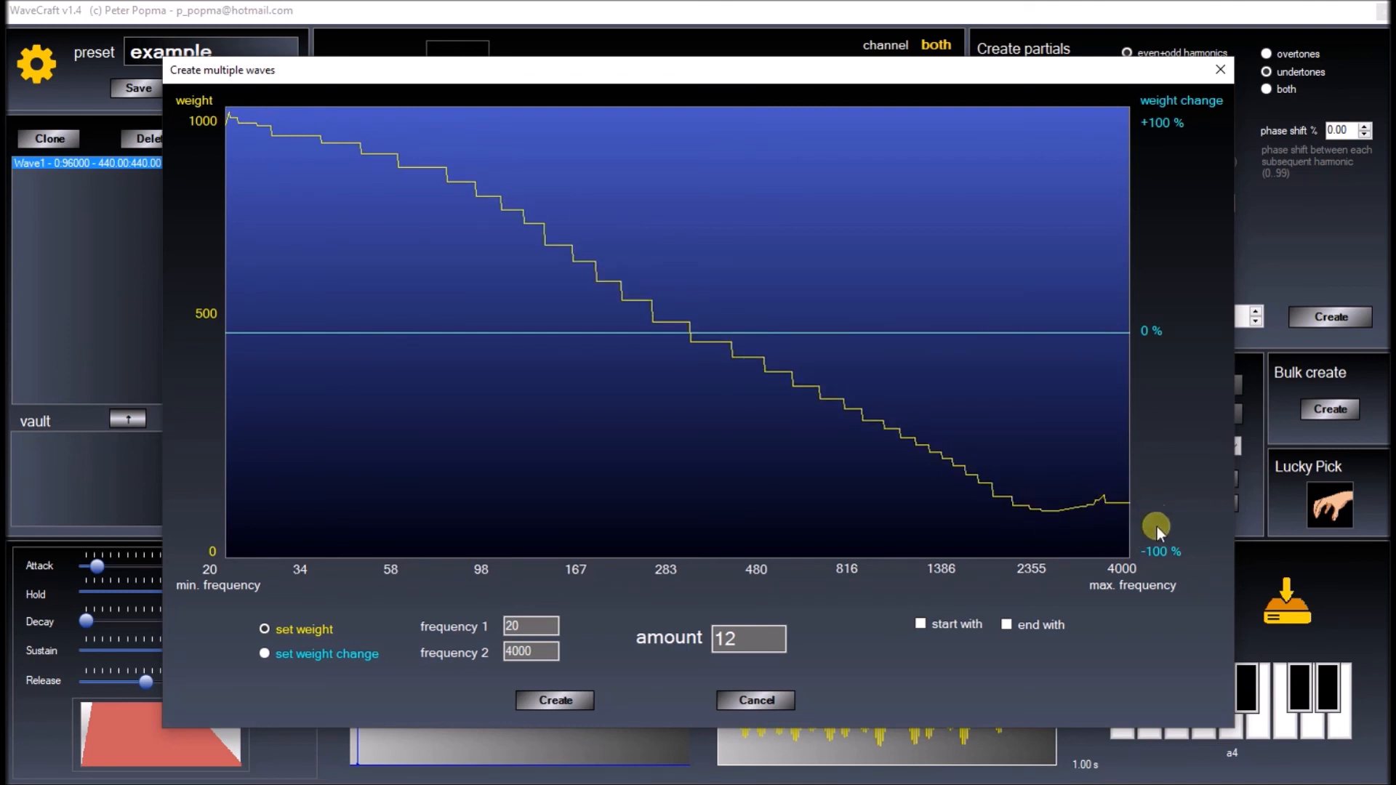
pyautogui.click(538, 650)
pyautogui.press('BackSpace')
pyautogui.press('BackSpace')
pyautogui.write('00')
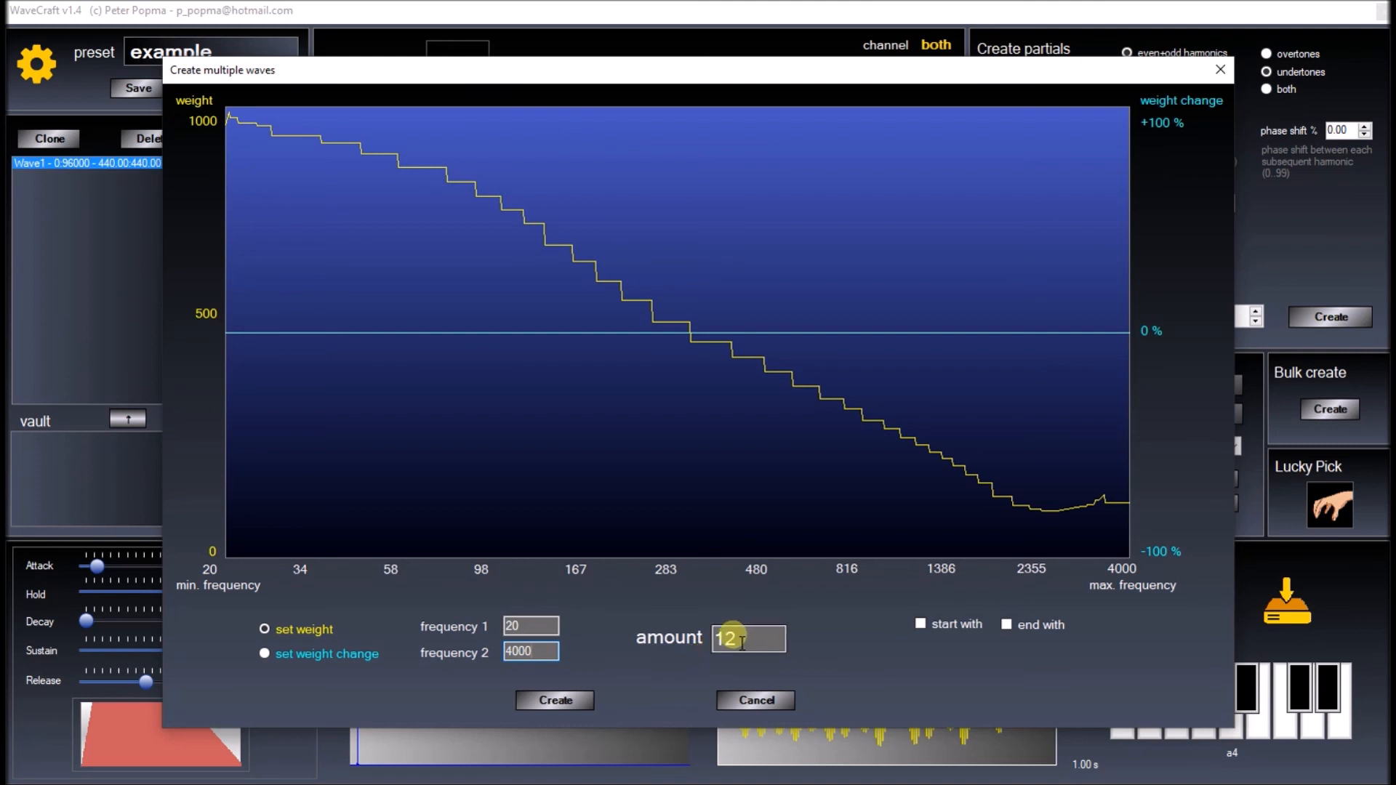
pyautogui.click(557, 701)
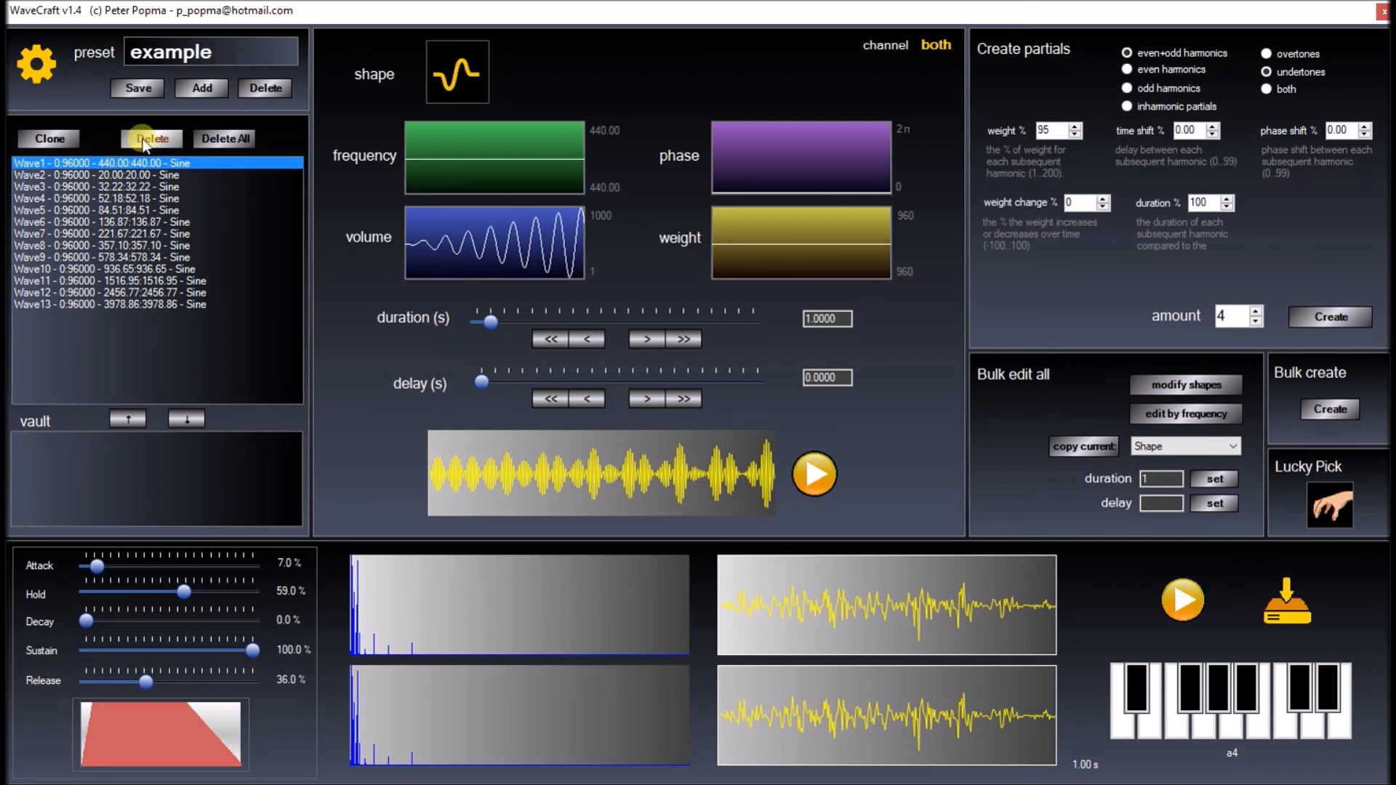
pyautogui.press('Delete')
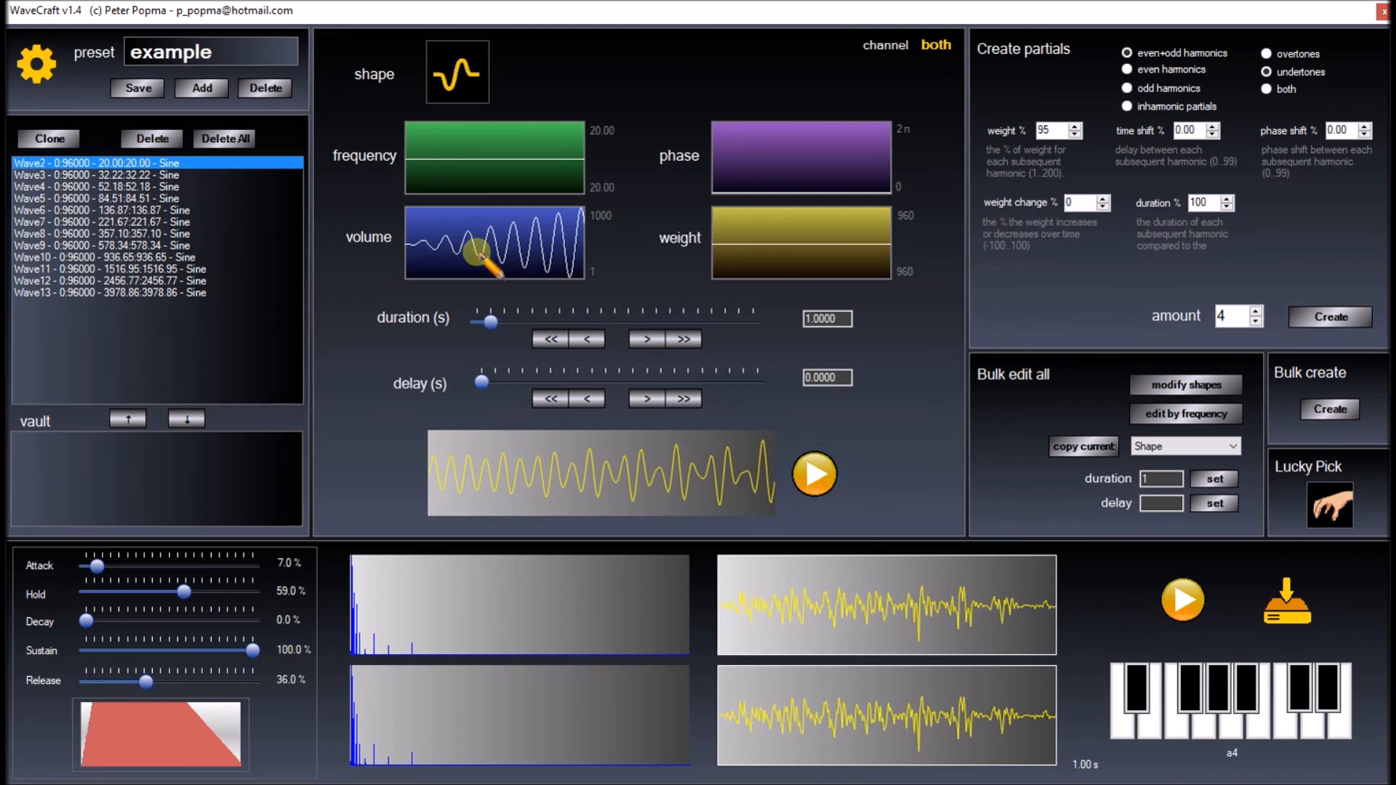